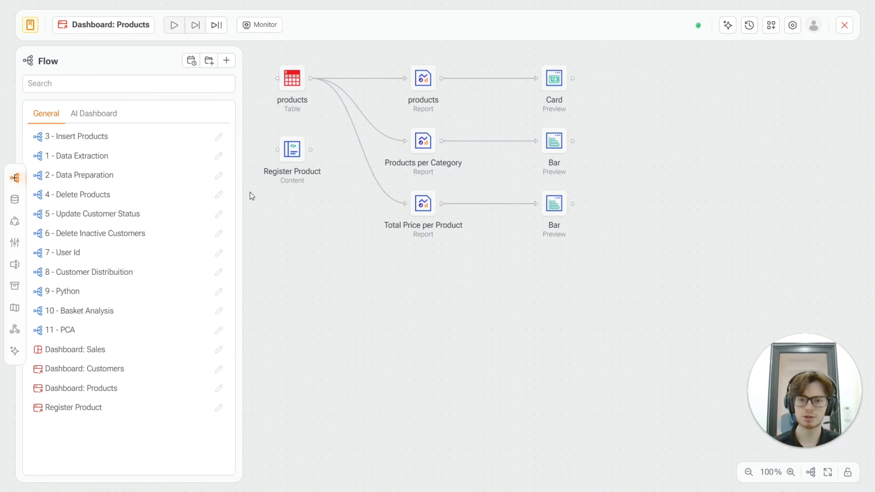
- Open the Products dashboard, view its Register Product form fields in the pop-up, and close both the form and the dashboard
{"action": "left_click", "coordinate": [771, 25]}
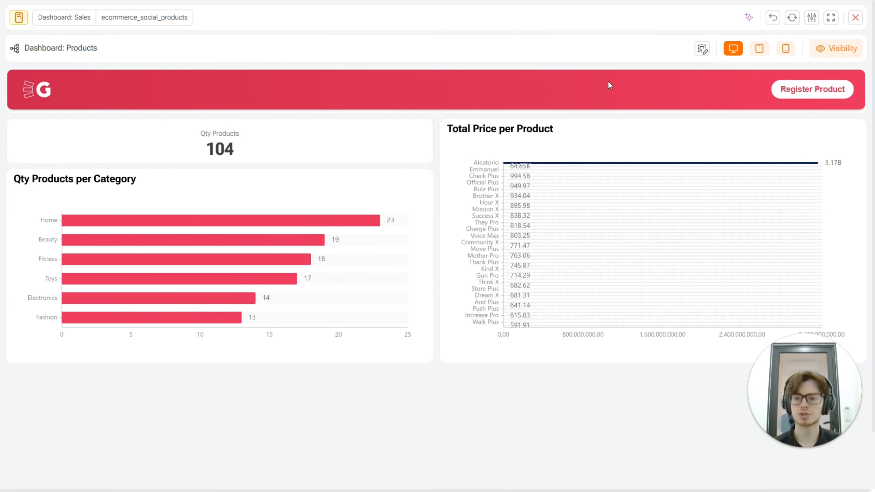
{"action": "left_click", "coordinate": [808, 91]}
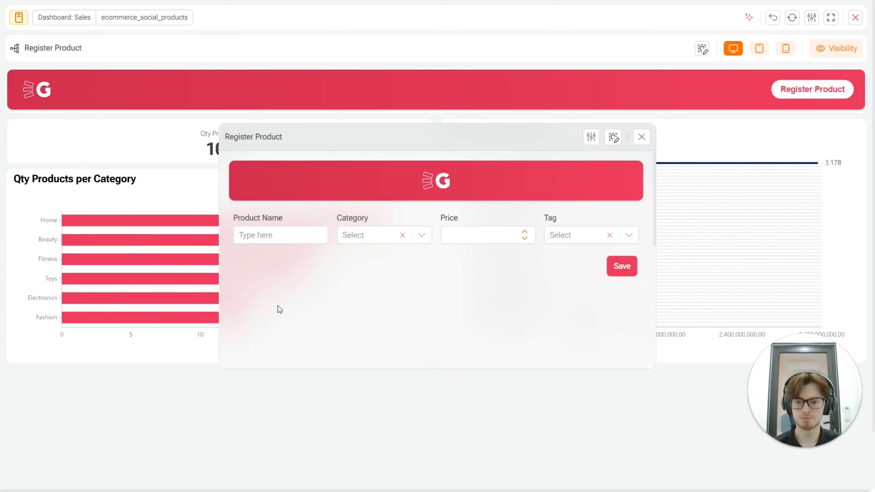
{"action": "left_click", "coordinate": [289, 236]}
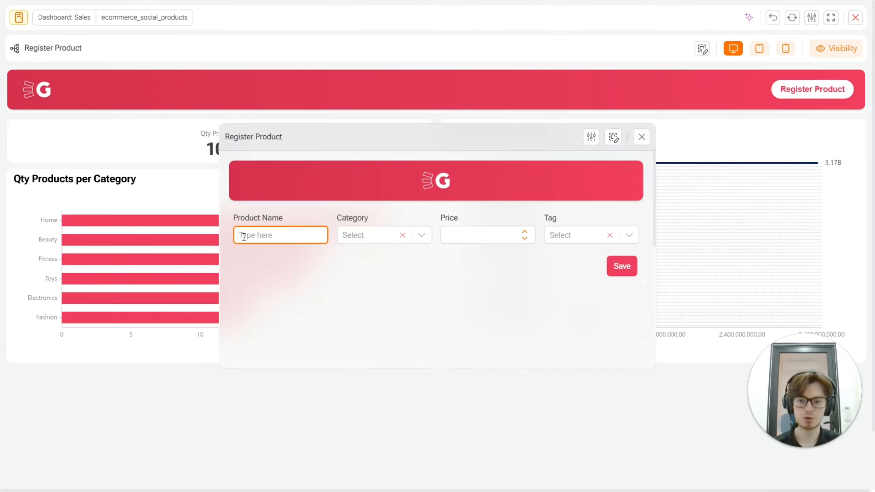
{"action": "left_click", "coordinate": [356, 238]}
{"action": "left_click", "coordinate": [274, 297]}
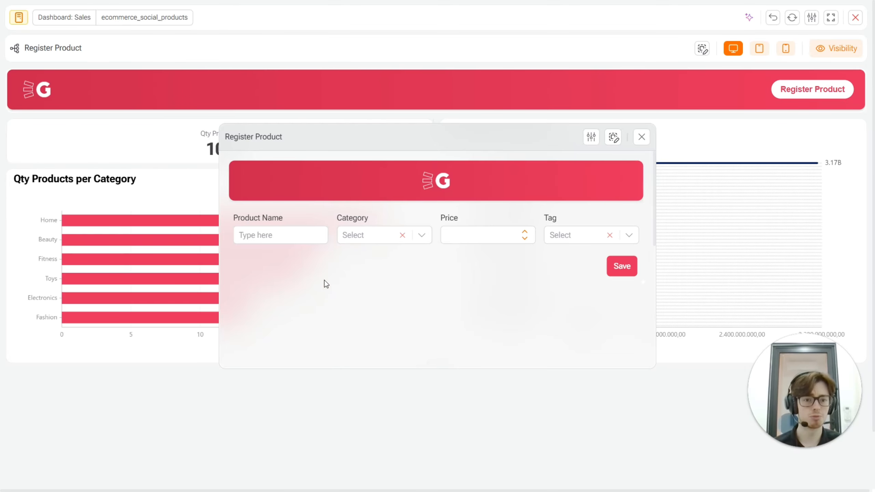
{"action": "left_click", "coordinate": [642, 137]}
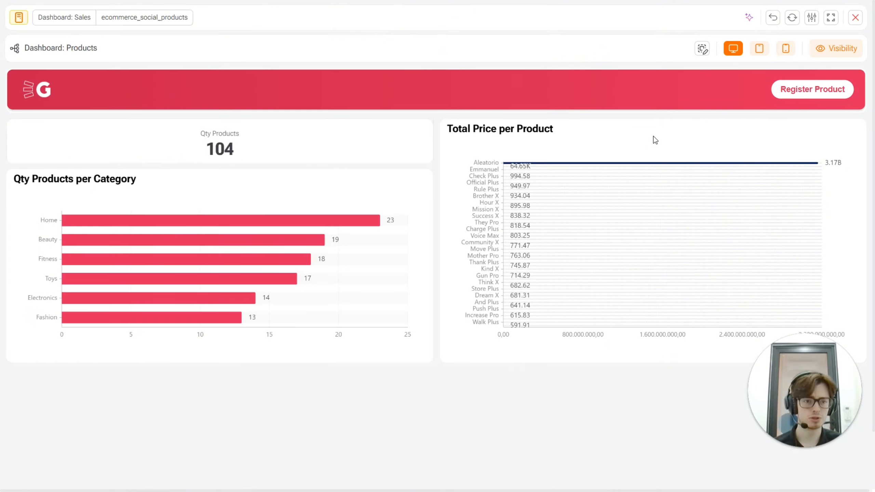
{"action": "left_click", "coordinate": [856, 18]}
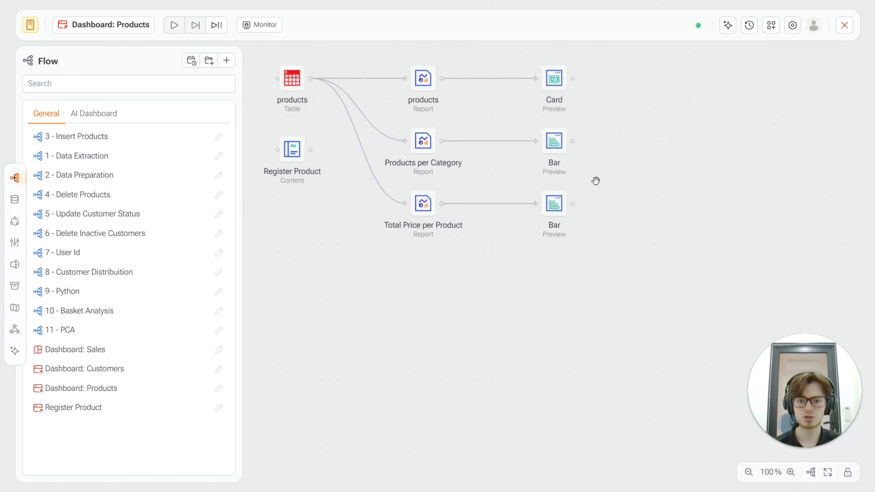
- Examine the HTML and script of the Register Product content node in the Dashboard: Products flow, and close its editor
{"action": "double_click", "coordinate": [293, 156]}
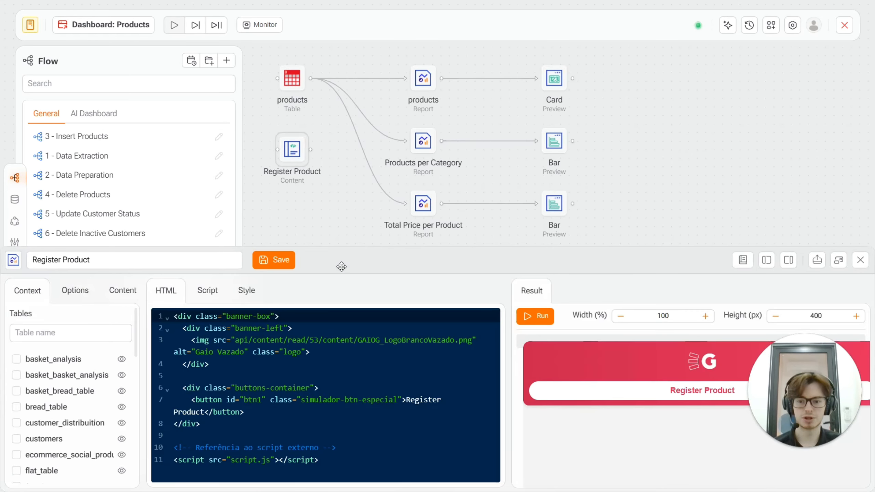
{"action": "left_click_drag", "start_coordinate": [347, 251], "coordinate": [355, 204]}
{"action": "left_click", "coordinate": [208, 242]}
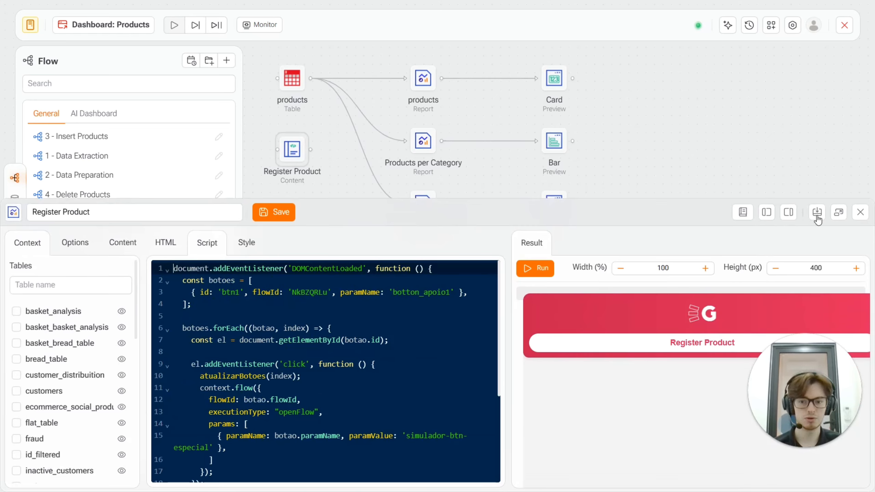
{"action": "left_click", "coordinate": [860, 213]}
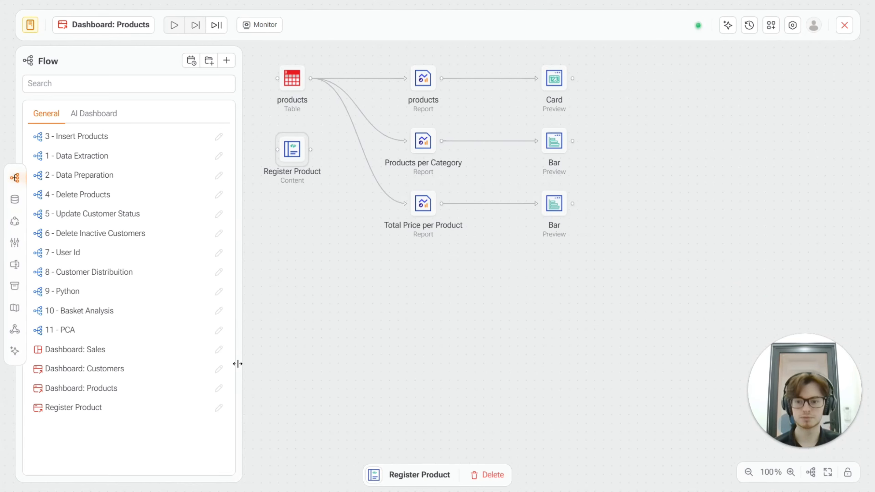
- Open the Register Product flow and review the settings of its Register Product form card
{"action": "left_click", "coordinate": [141, 408]}
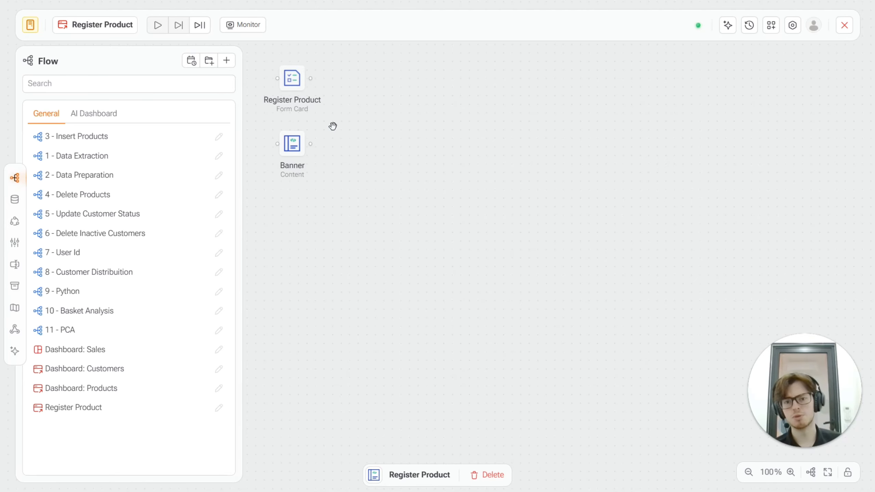
{"action": "double_click", "coordinate": [294, 89]}
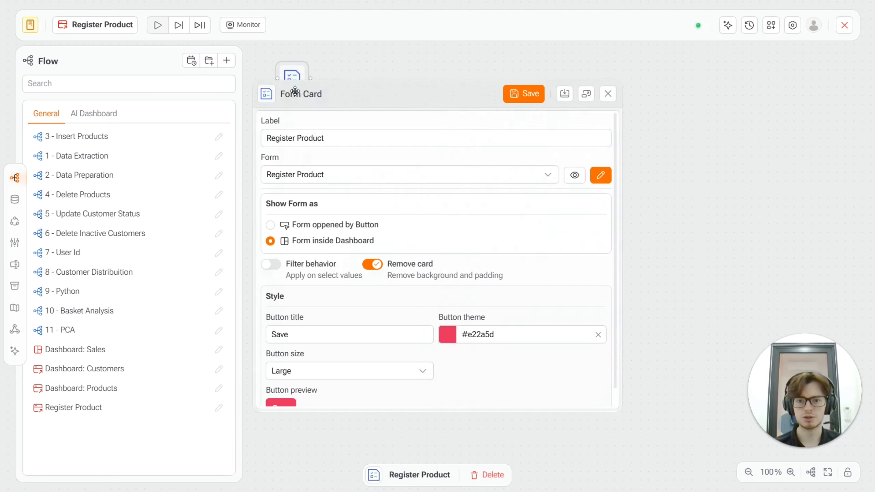
{"action": "left_click_drag", "start_coordinate": [295, 90], "coordinate": [379, 68]}
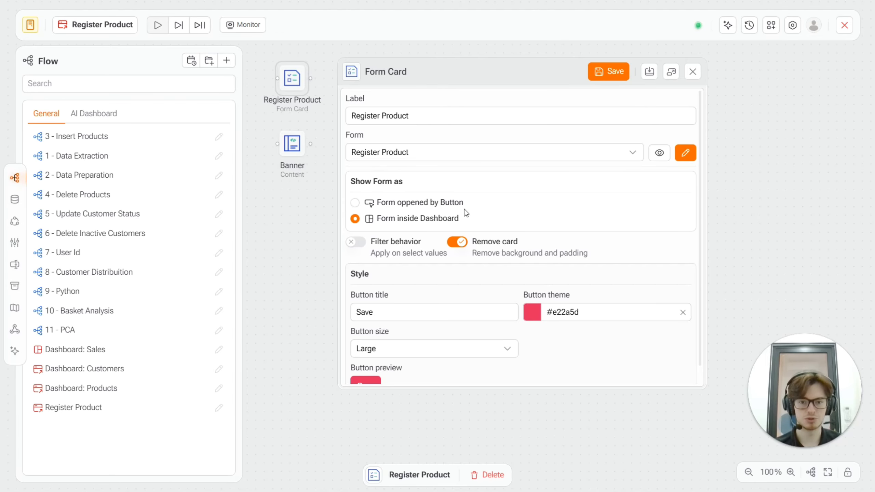
{"action": "scroll", "coordinate": [492, 239], "scroll_direction": "down", "scroll_amount": 1}
{"action": "scroll", "coordinate": [460, 265], "scroll_direction": "up", "scroll_amount": 1}
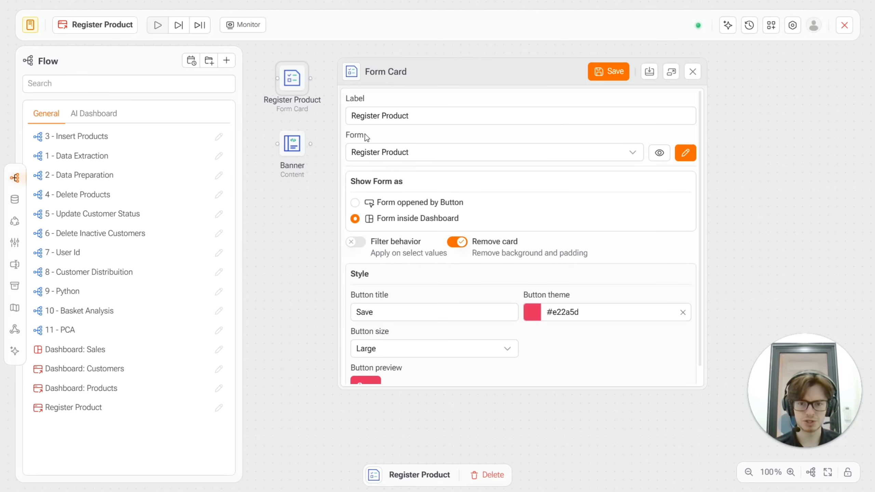
{"action": "left_click", "coordinate": [692, 71]}
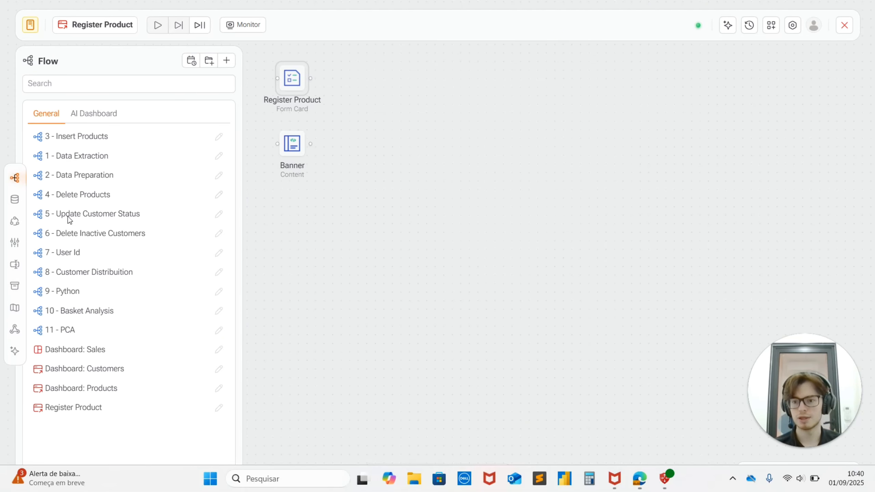
- Open the Register Product form in the form editor and go through its Product Name, Category, Price and Tag fields
{"action": "left_click", "coordinate": [13, 266]}
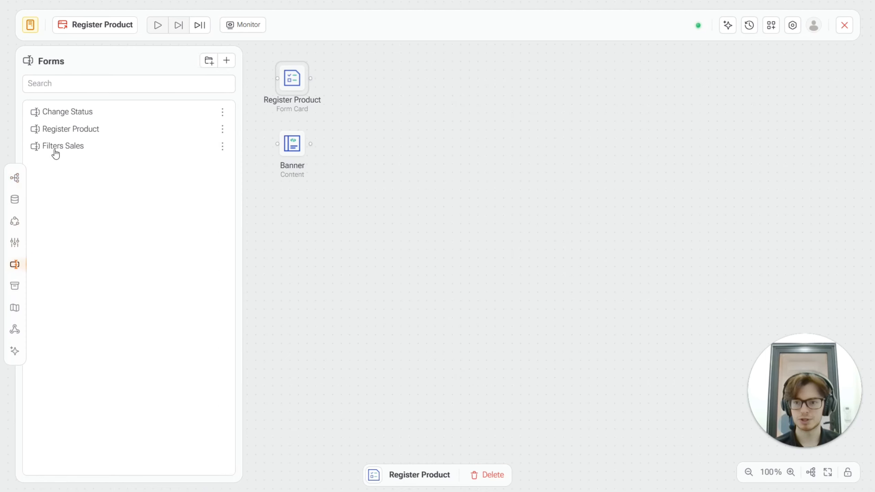
{"action": "left_click", "coordinate": [47, 130]}
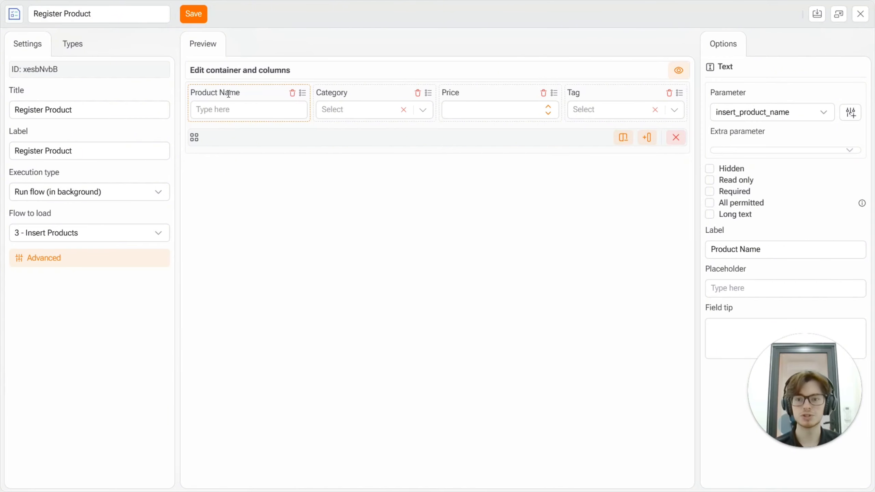
{"action": "left_click", "coordinate": [366, 93]}
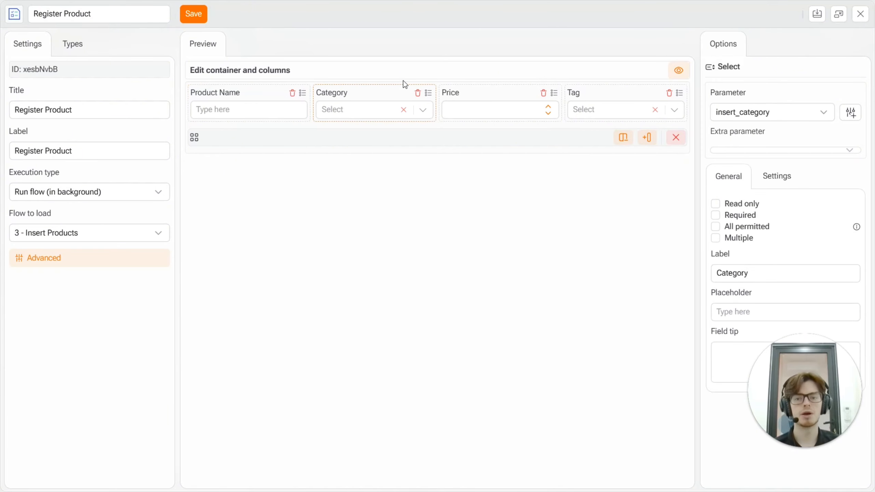
{"action": "left_click", "coordinate": [462, 91]}
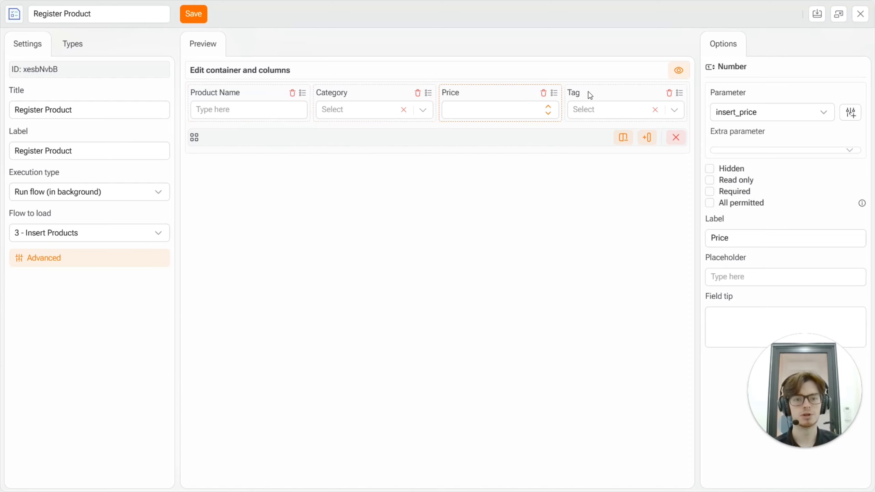
{"action": "left_click", "coordinate": [588, 91]}
{"action": "left_click", "coordinate": [343, 91]}
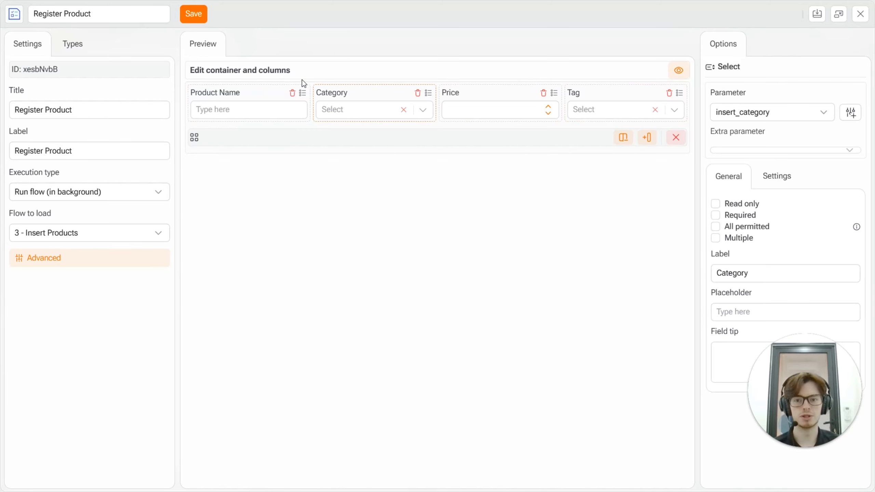
{"action": "left_click", "coordinate": [249, 92]}
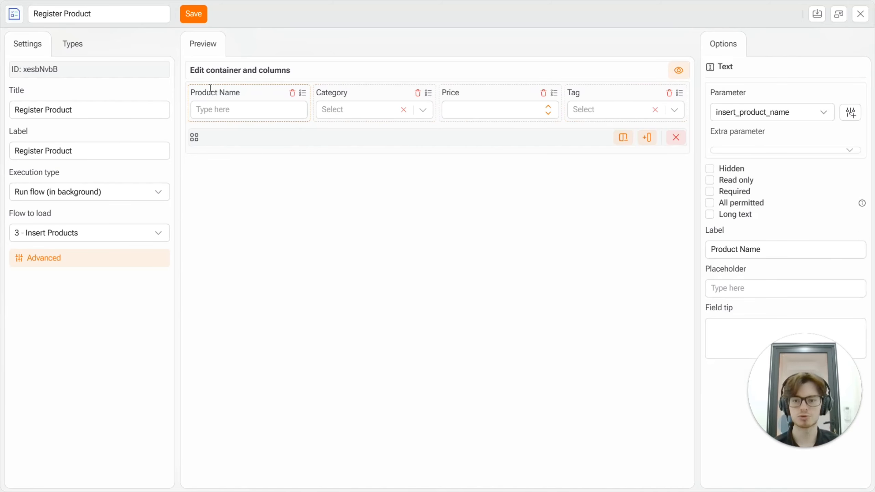
{"action": "left_click", "coordinate": [322, 91]}
{"action": "left_click", "coordinate": [540, 87]}
{"action": "left_click", "coordinate": [593, 89]}
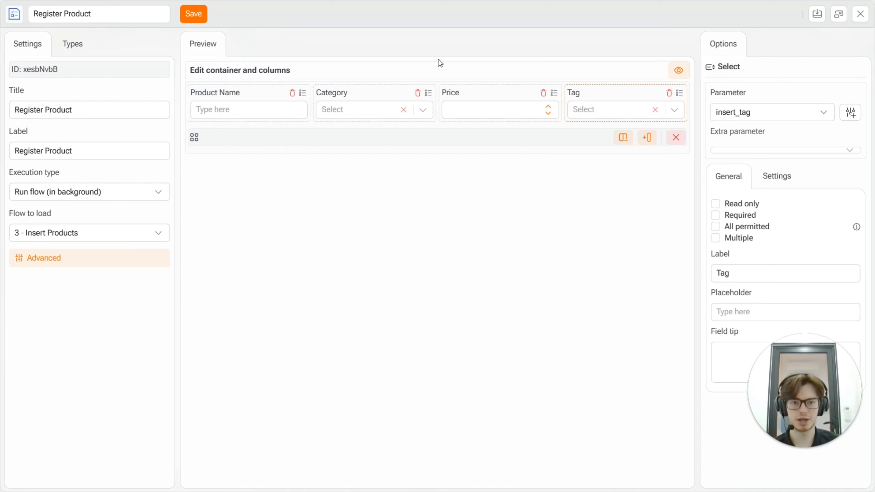
- Check which parameter is assigned to each input field of the Register Product form
{"action": "left_click", "coordinate": [226, 90]}
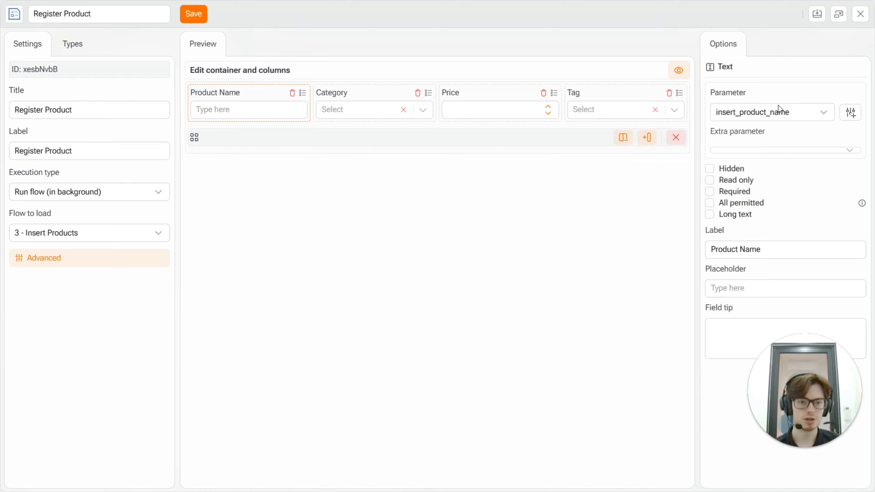
{"action": "left_click", "coordinate": [226, 115]}
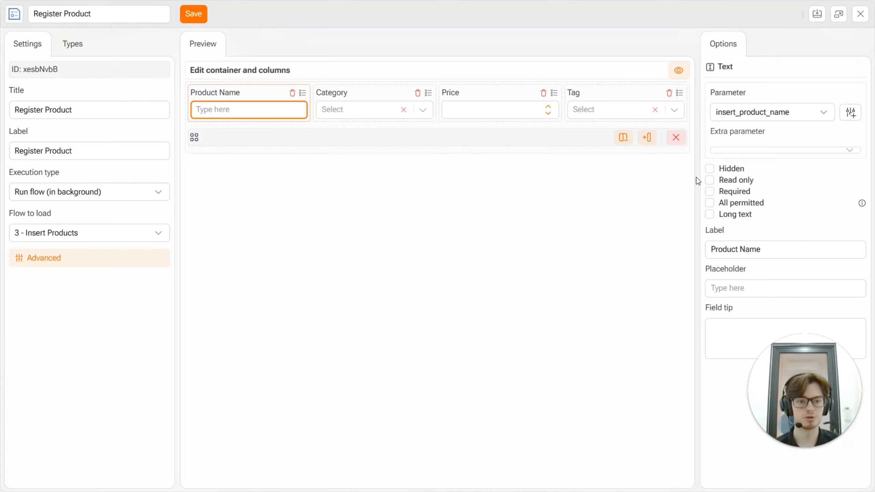
{"action": "left_click", "coordinate": [325, 92]}
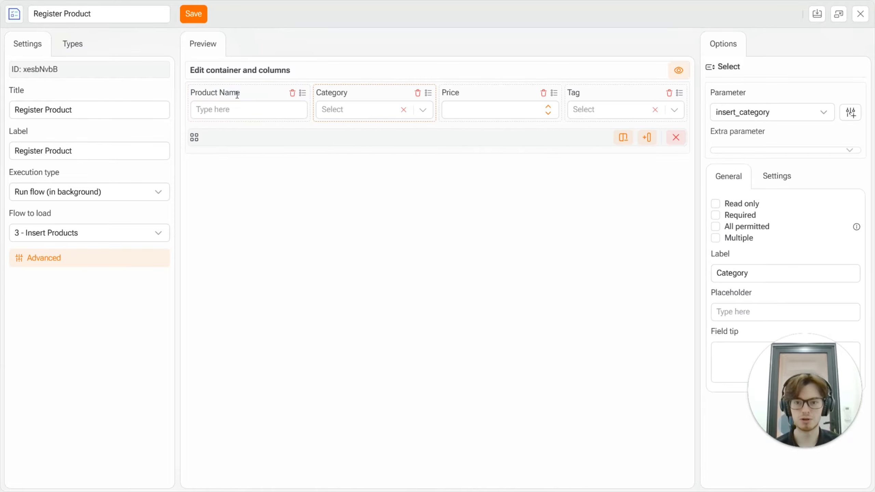
{"action": "left_click", "coordinate": [271, 98]}
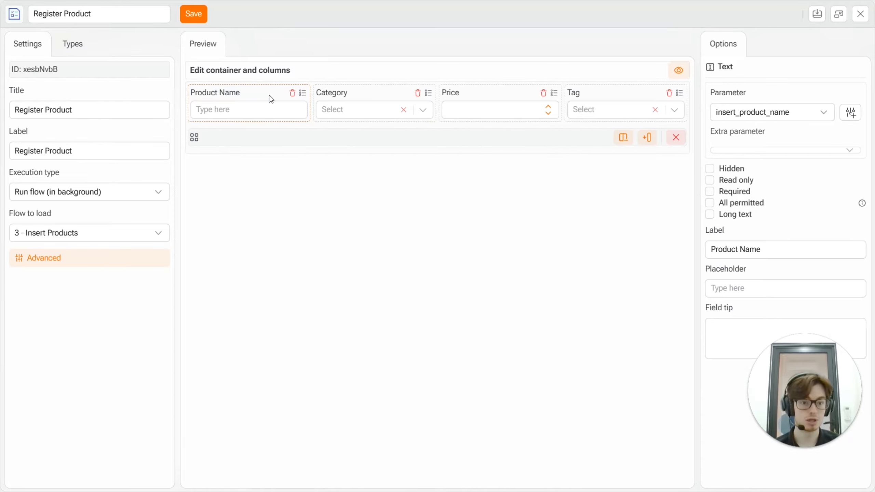
{"action": "left_click", "coordinate": [336, 92]}
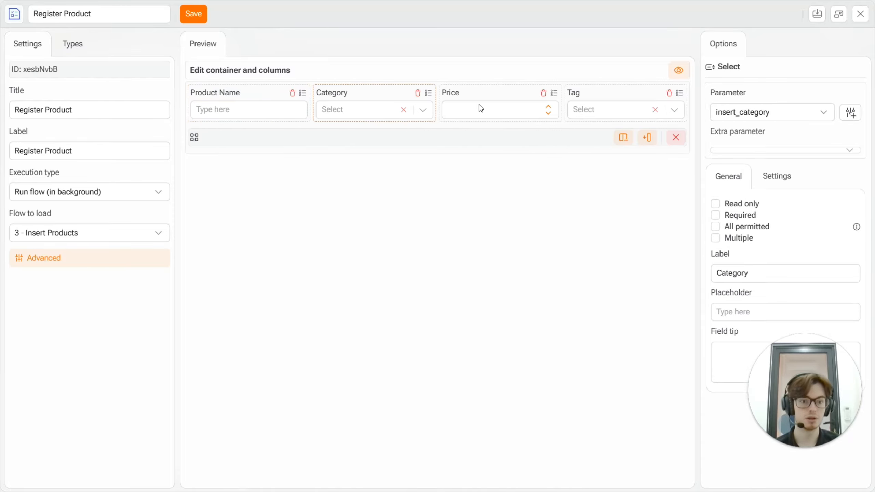
{"action": "left_click", "coordinate": [500, 95]}
{"action": "left_click", "coordinate": [620, 91]}
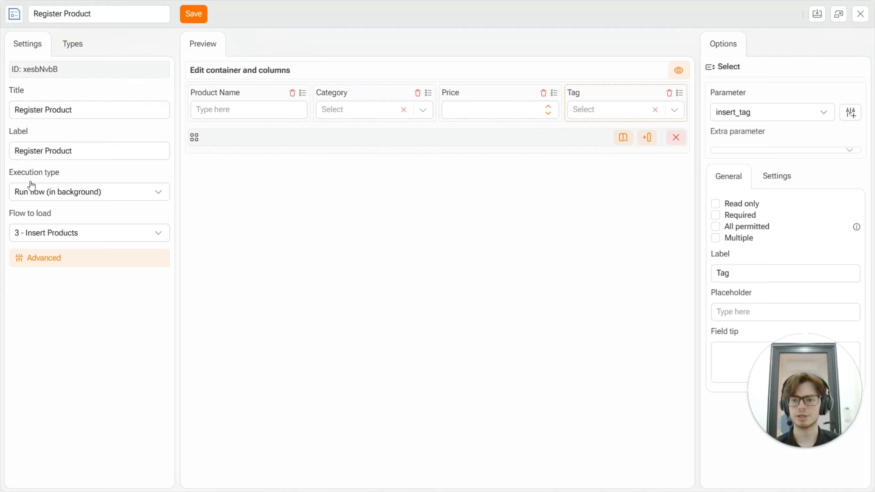
- Review the execution type choices of the Register Product form without changing them, and close the form editor
{"action": "left_click", "coordinate": [87, 197]}
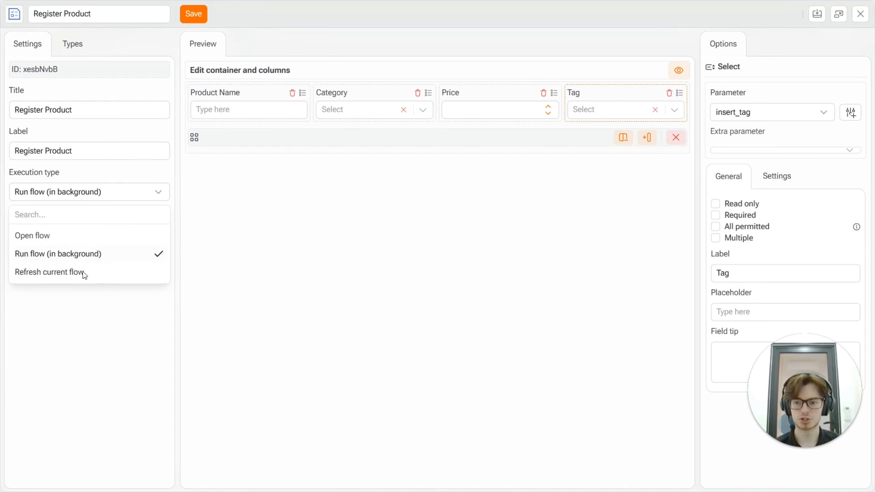
{"action": "left_click", "coordinate": [306, 285]}
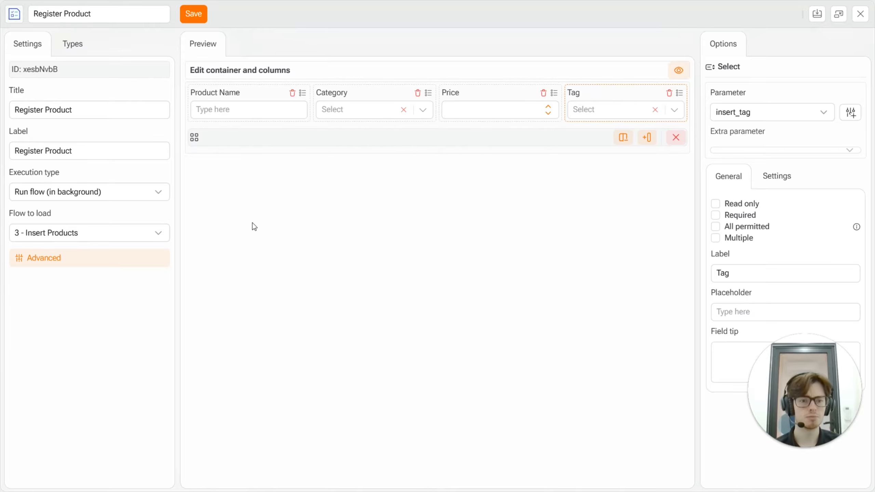
{"action": "left_click", "coordinate": [863, 15]}
- Open the 3 - Insert Products flow and look at its Insert row task and the products table
{"action": "left_click", "coordinate": [14, 178]}
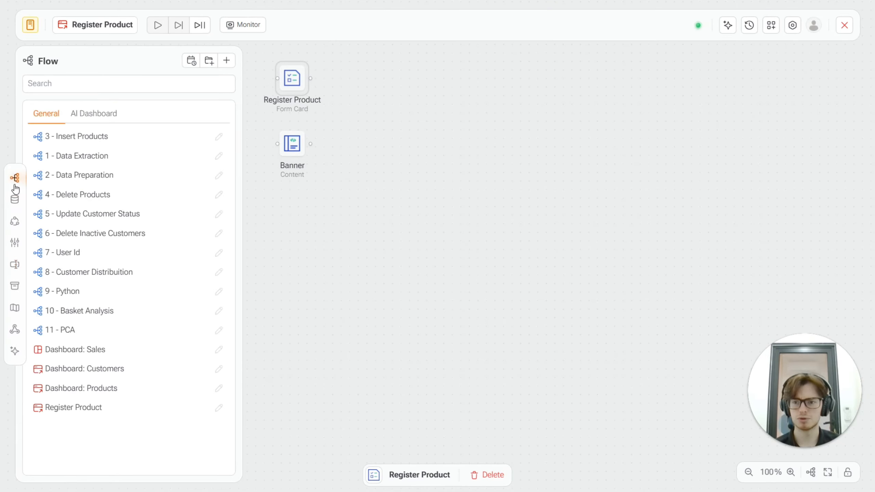
{"action": "left_click", "coordinate": [97, 137]}
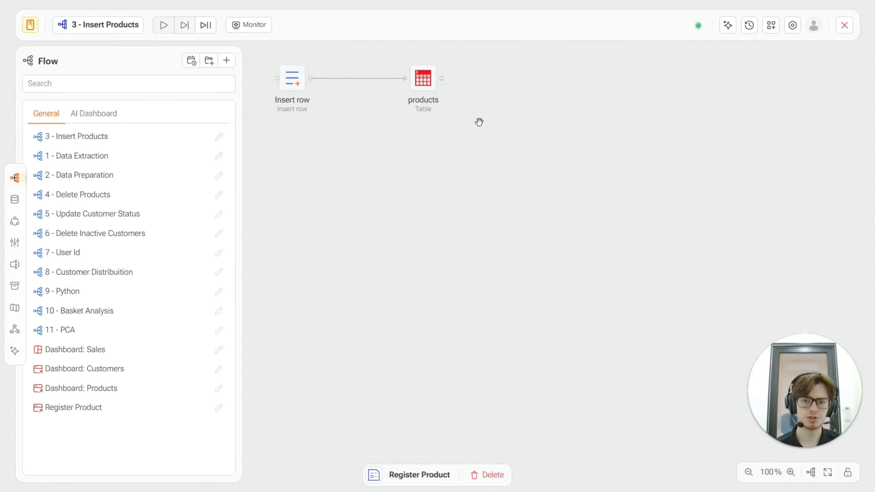
{"action": "left_click", "coordinate": [295, 86]}
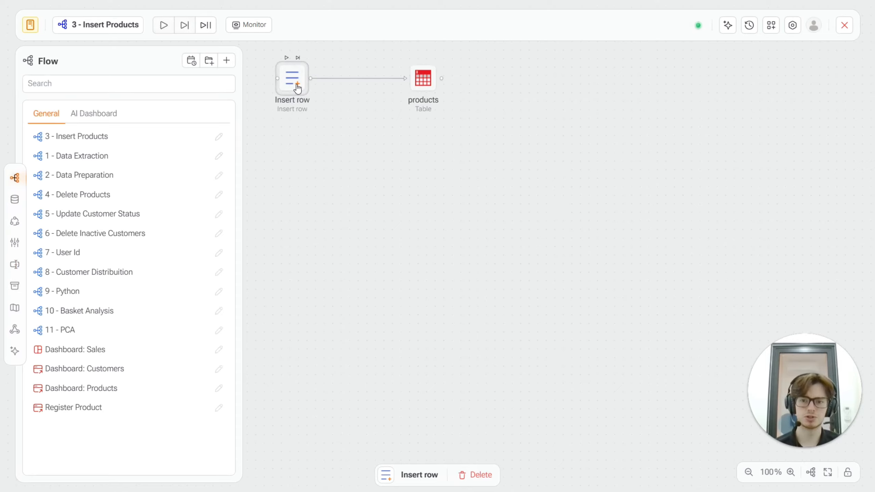
{"action": "left_click", "coordinate": [428, 92]}
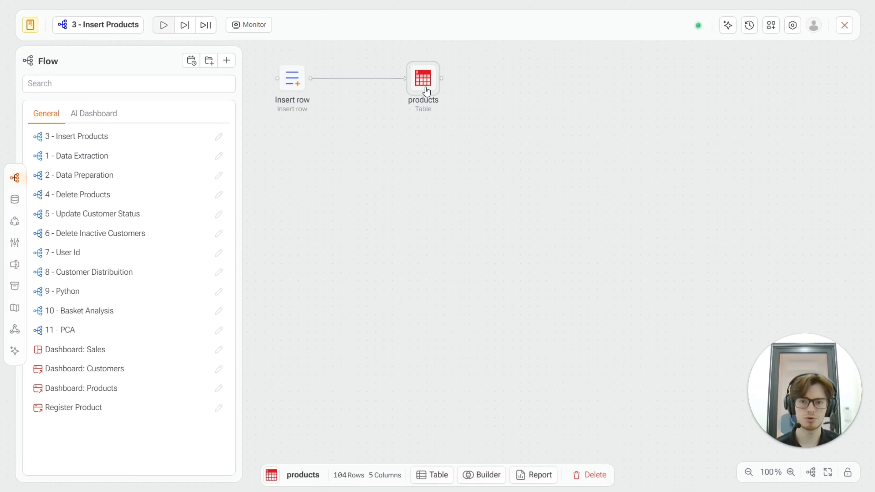
{"action": "left_click", "coordinate": [293, 90]}
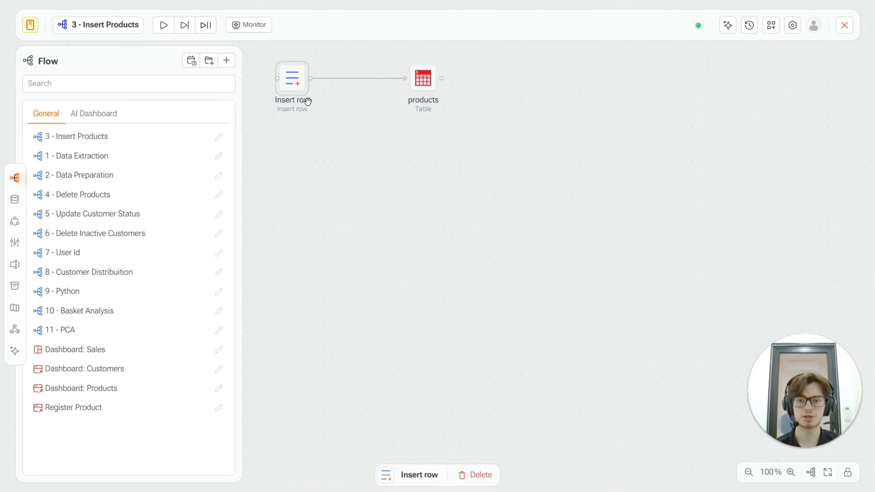
{"action": "mouse_move", "coordinate": [298, 92]}
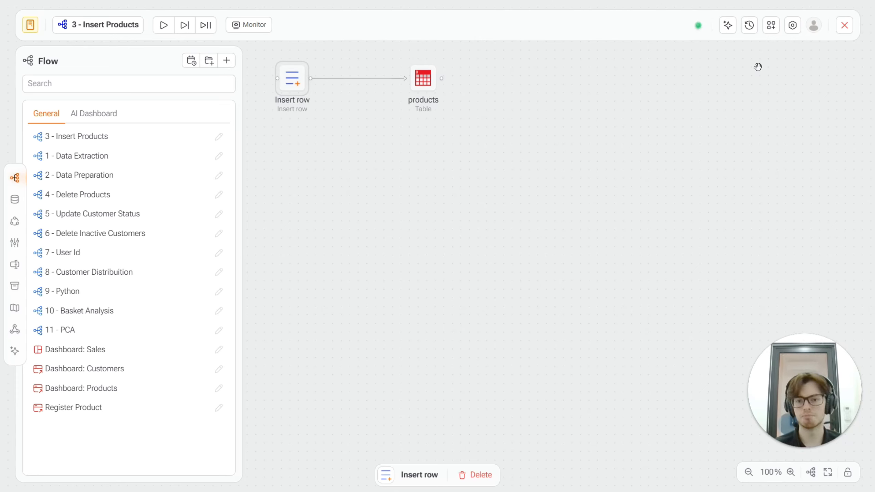
- Open the Insert row task and review its column assignments and the type choices available for the price column
{"action": "double_click", "coordinate": [293, 89]}
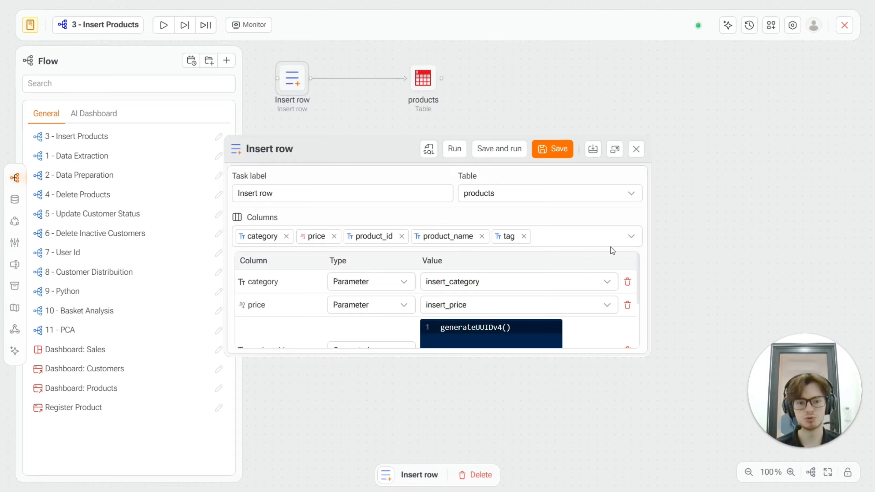
{"action": "left_click_drag", "start_coordinate": [647, 355], "coordinate": [817, 452]}
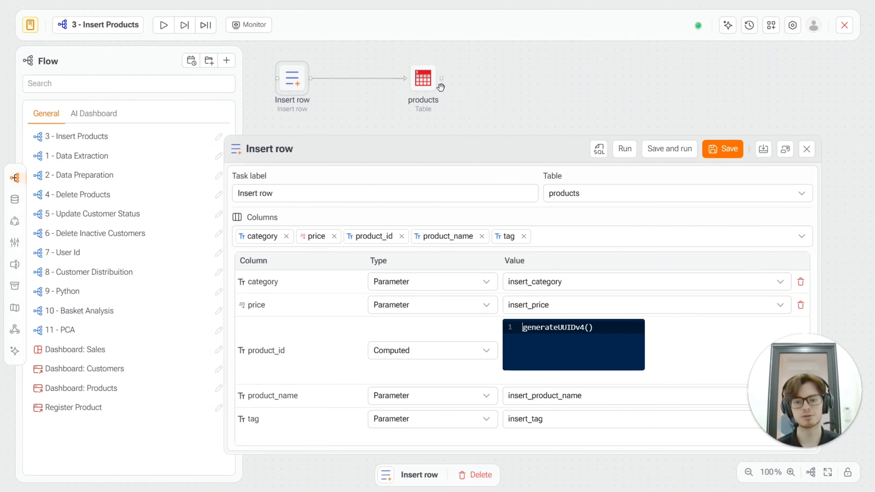
{"action": "left_click_drag", "start_coordinate": [325, 155], "coordinate": [315, 86]}
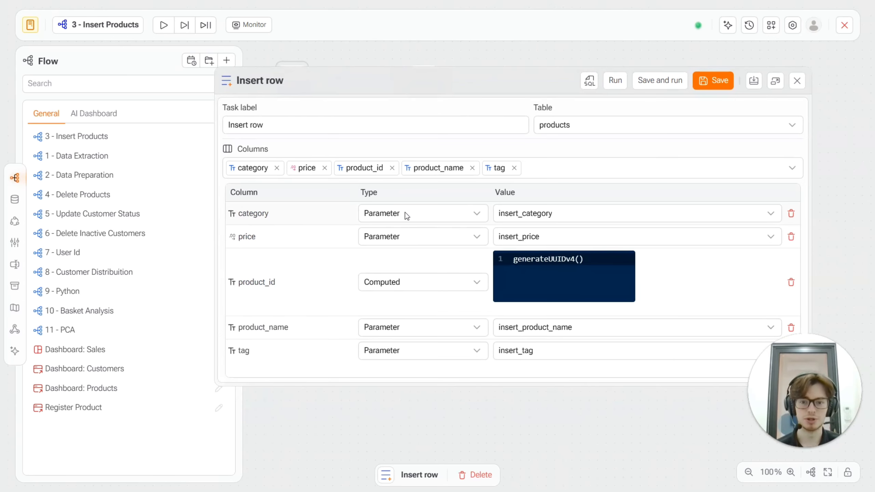
{"action": "left_click", "coordinate": [388, 241]}
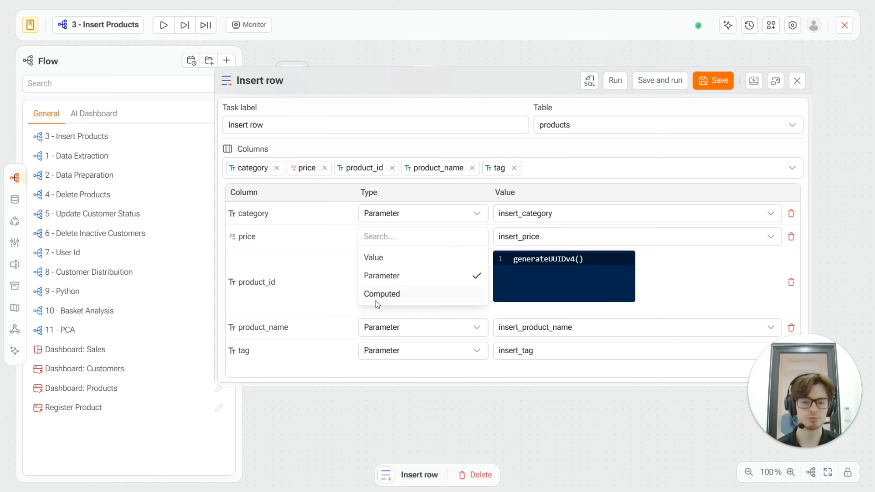
{"action": "left_click", "coordinate": [298, 193]}
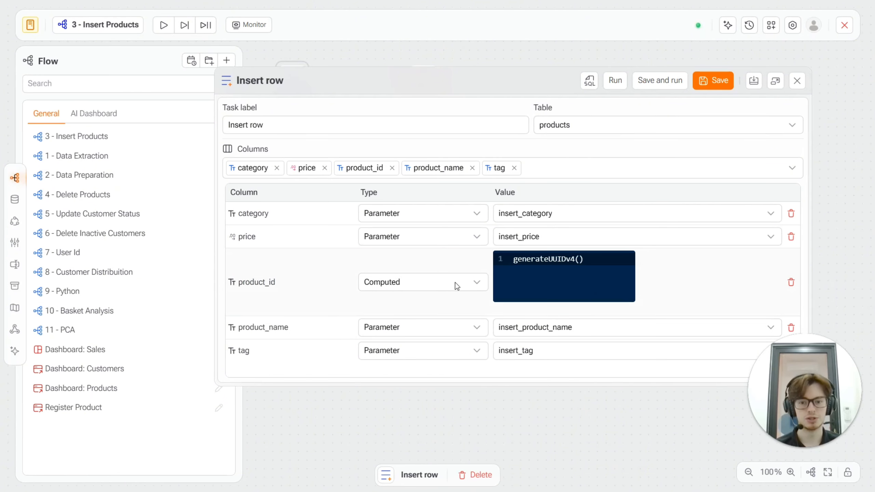
- Examine the computed expression that fills the product_id column, and close the Insert row task without changes
{"action": "left_click_drag", "start_coordinate": [592, 266], "coordinate": [508, 262]}
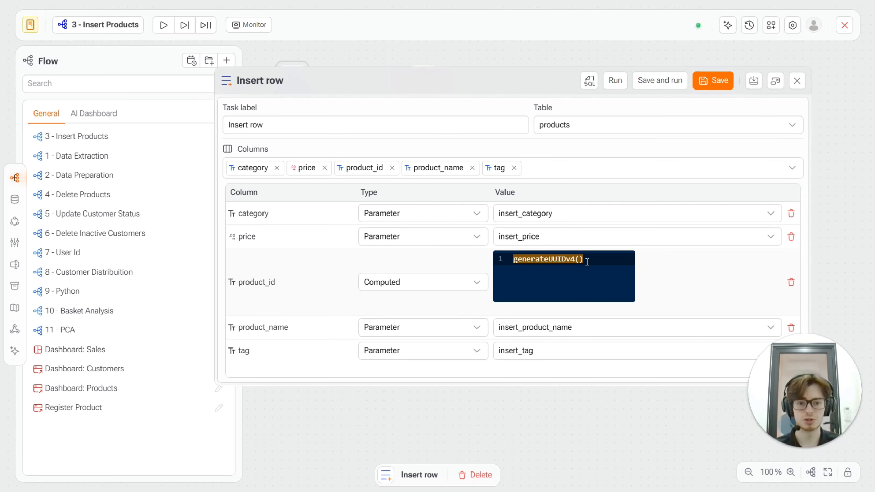
{"action": "left_click", "coordinate": [587, 262]}
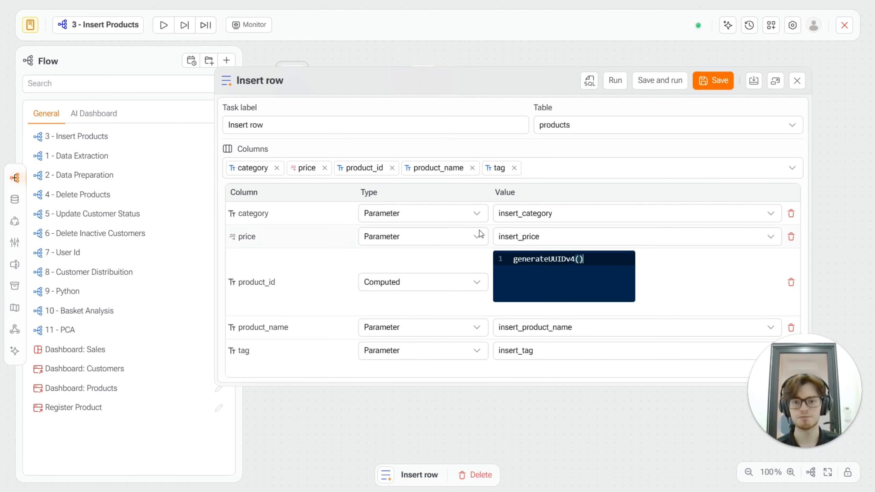
{"action": "key", "text": "Escape"}
{"action": "mouse_move", "coordinate": [443, 140]}
{"action": "left_mouse_down"}
{"action": "mouse_move", "coordinate": [457, 164]}
{"action": "mouse_move", "coordinate": [447, 133]}
{"action": "mouse_move", "coordinate": [438, 138]}
{"action": "left_mouse_up"}
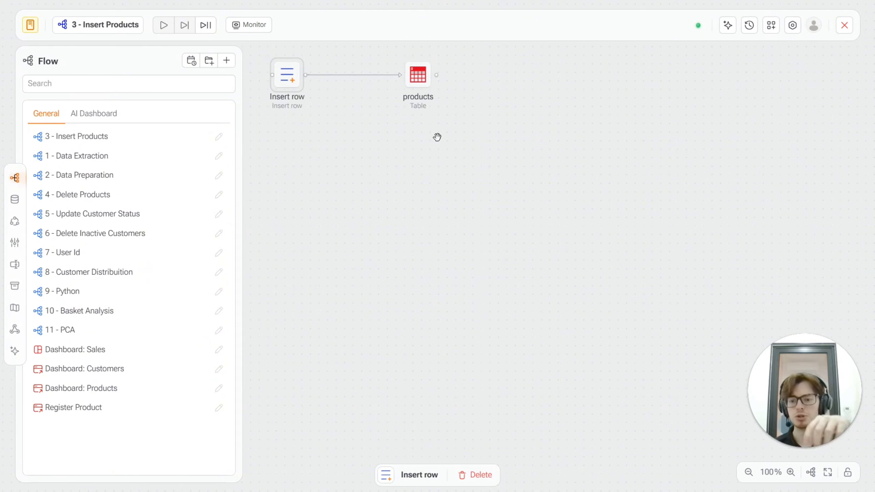
- Open the Dashboard: Customers flow and display its dashboard to look through the charts and the customer table
{"action": "left_click", "coordinate": [170, 374]}
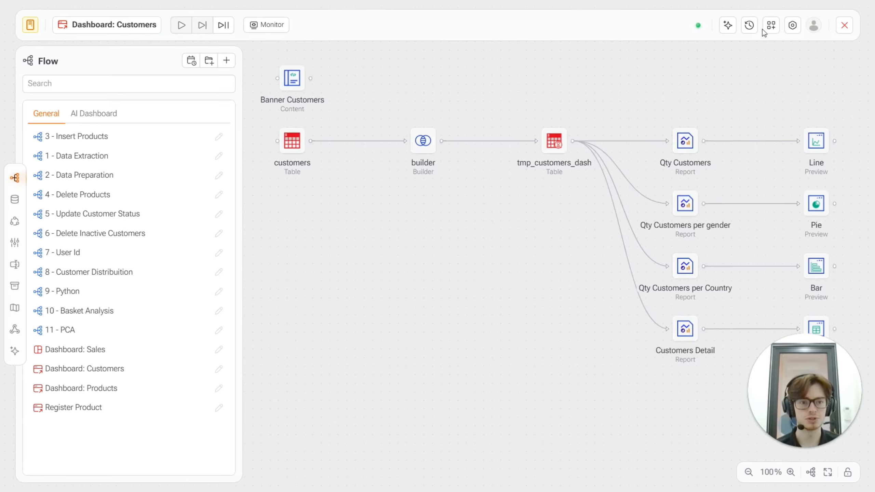
{"action": "left_click", "coordinate": [770, 26]}
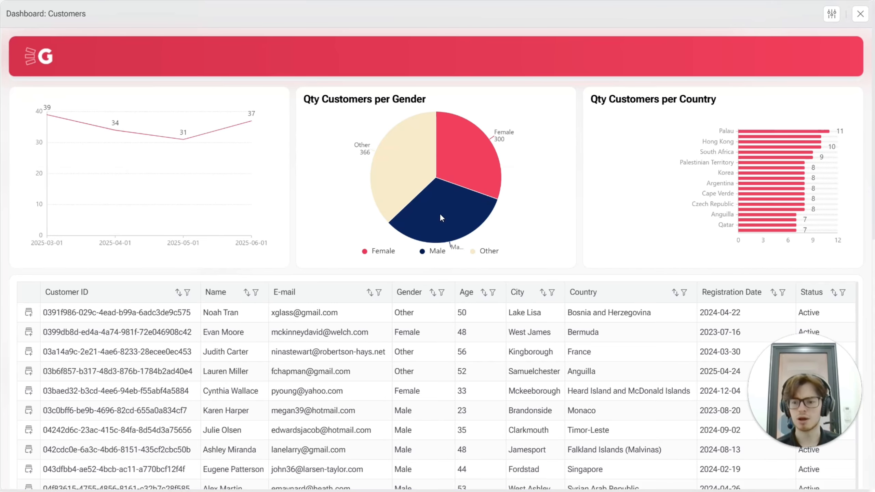
{"action": "scroll", "coordinate": [304, 303], "scroll_direction": "down", "scroll_amount": 2}
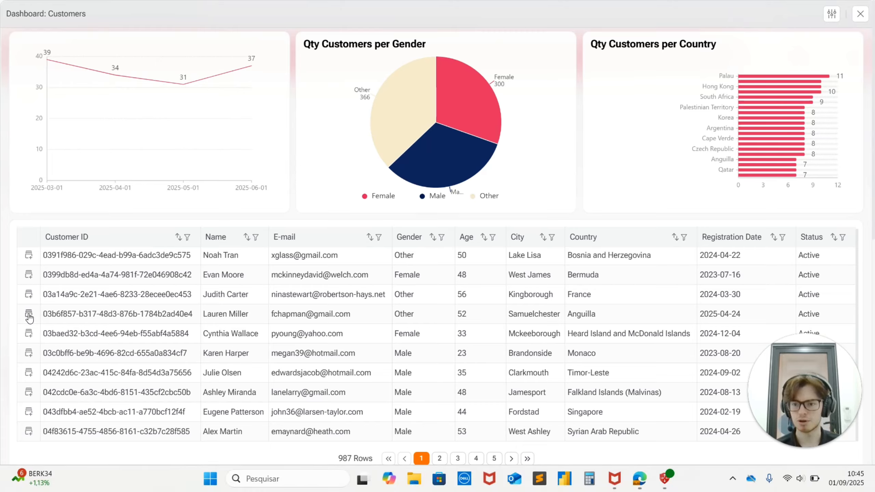
- Open the Change Status form from a customer row, view its Status choices, and close the form and dashboard without sending
{"action": "left_click", "coordinate": [33, 337]}
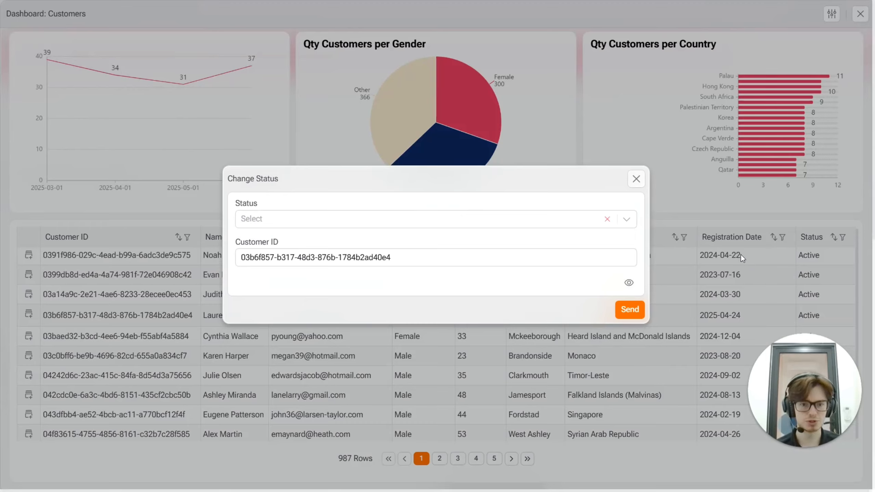
{"action": "left_click", "coordinate": [542, 223]}
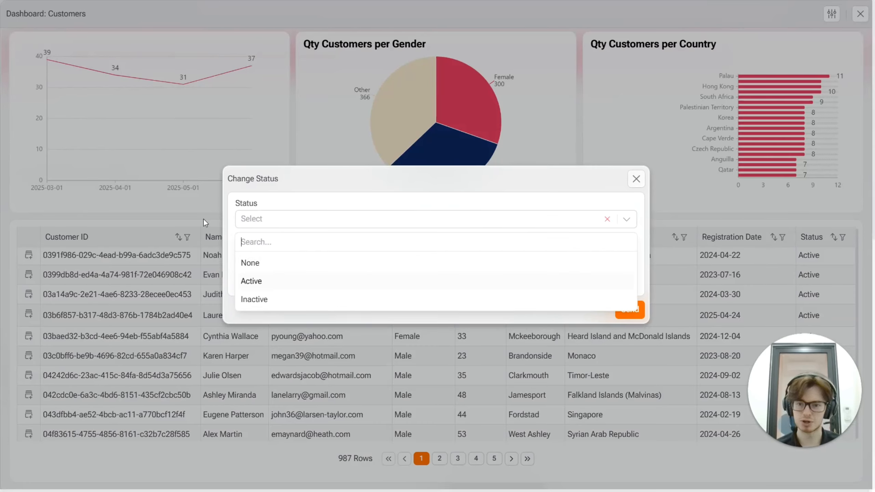
{"action": "left_click", "coordinate": [273, 202]}
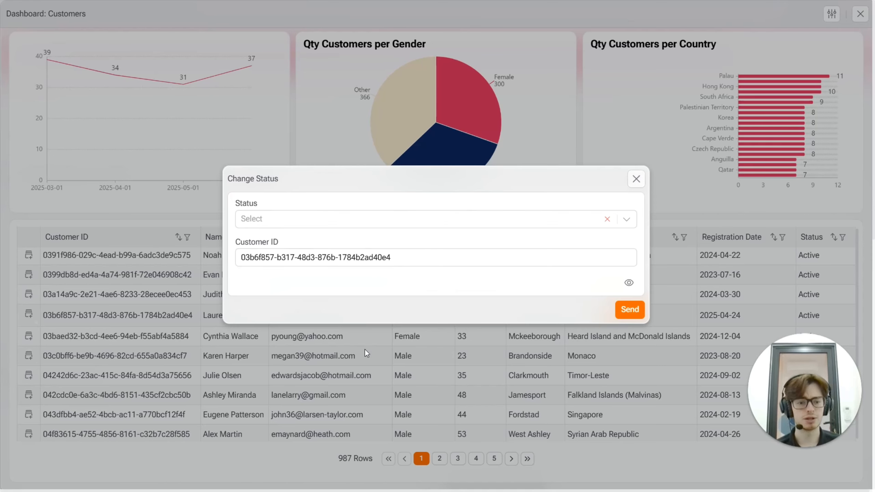
{"action": "left_click", "coordinate": [636, 179]}
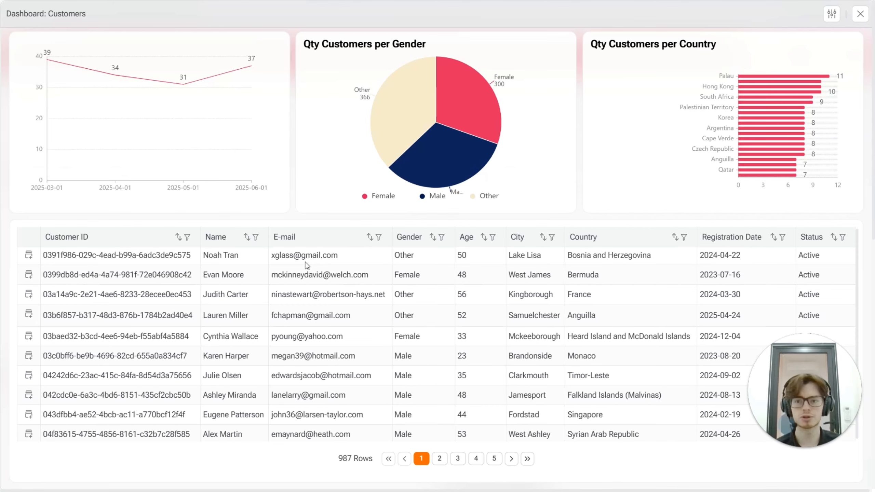
{"action": "key", "text": "Escape"}
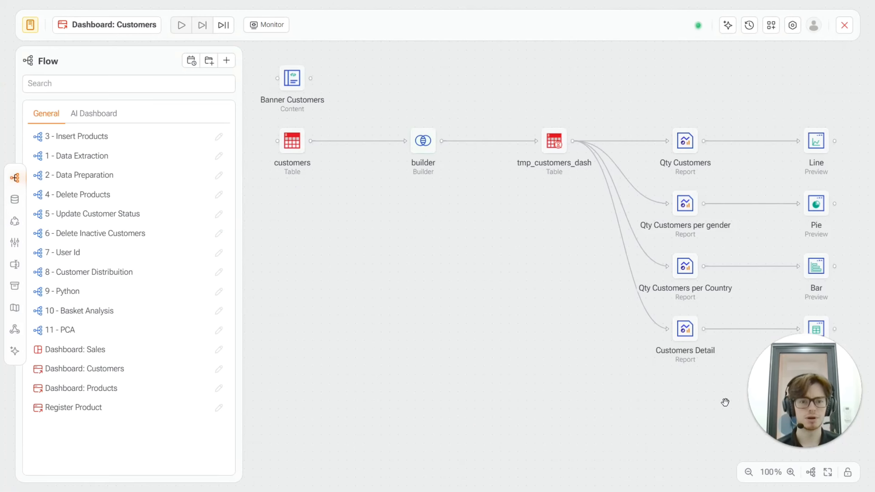
- Open the Customers Detail report and inspect its forms settings, closing the report without changes
{"action": "left_click_drag", "start_coordinate": [725, 403], "coordinate": [604, 400]}
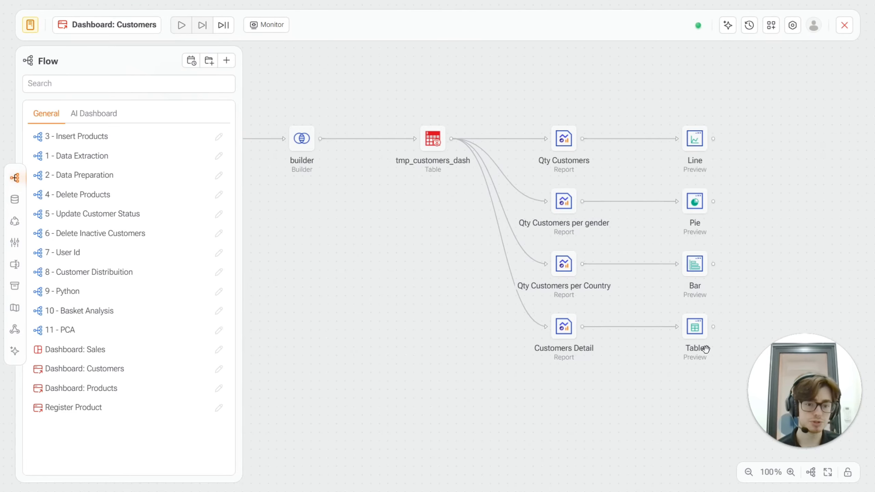
{"action": "double_click", "coordinate": [566, 328]}
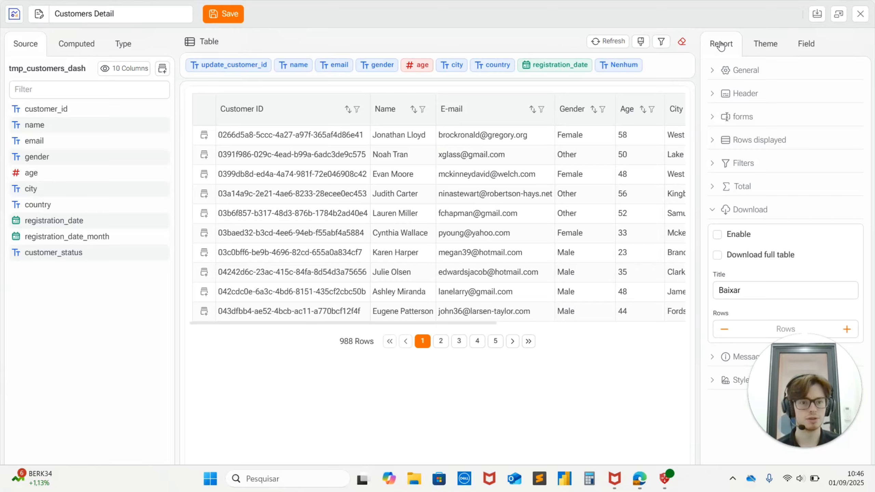
{"action": "left_click", "coordinate": [715, 116]}
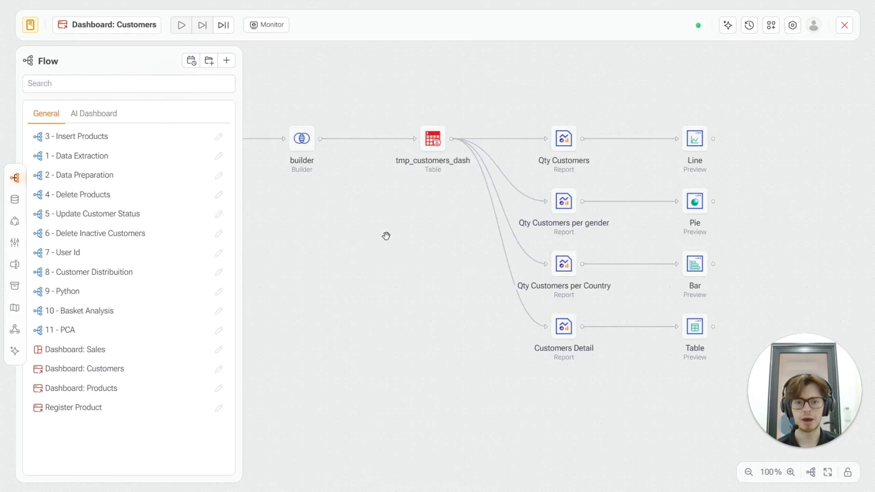
- Open the Change Status form in the form editor, check the parameters of its Status and Customer ID fields, and close it
{"action": "left_click", "coordinate": [15, 265]}
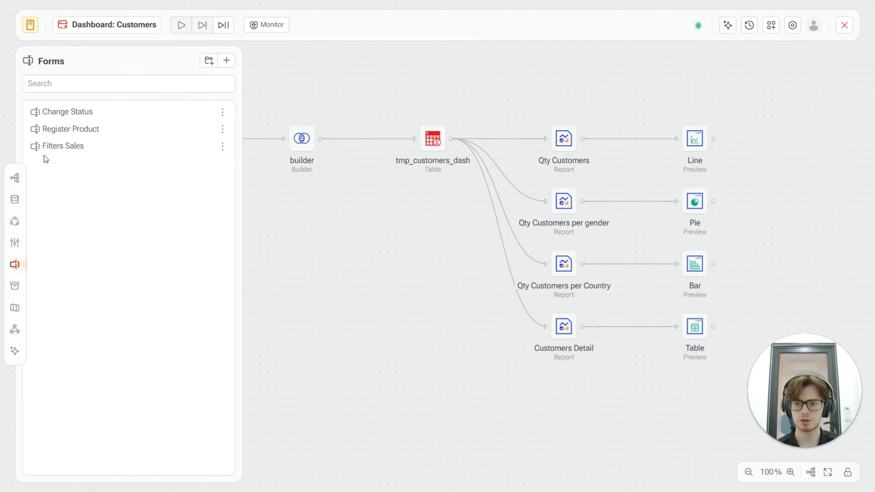
{"action": "left_click", "coordinate": [59, 111]}
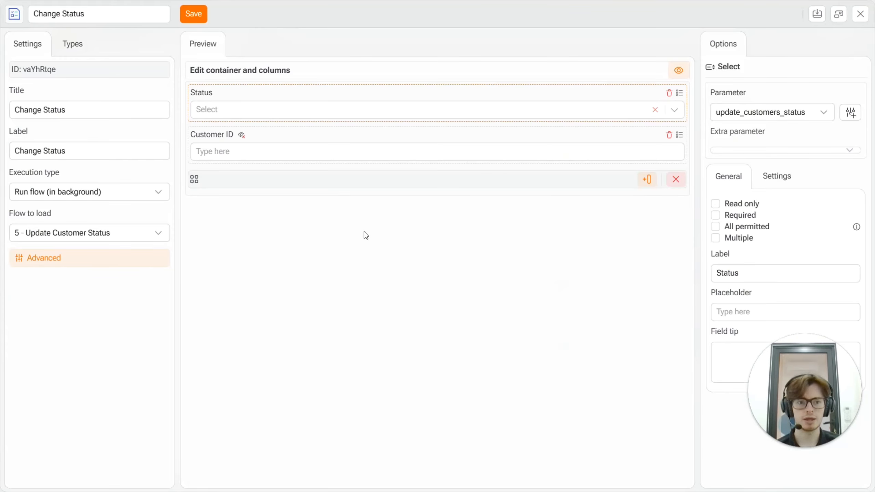
{"action": "left_click", "coordinate": [377, 136]}
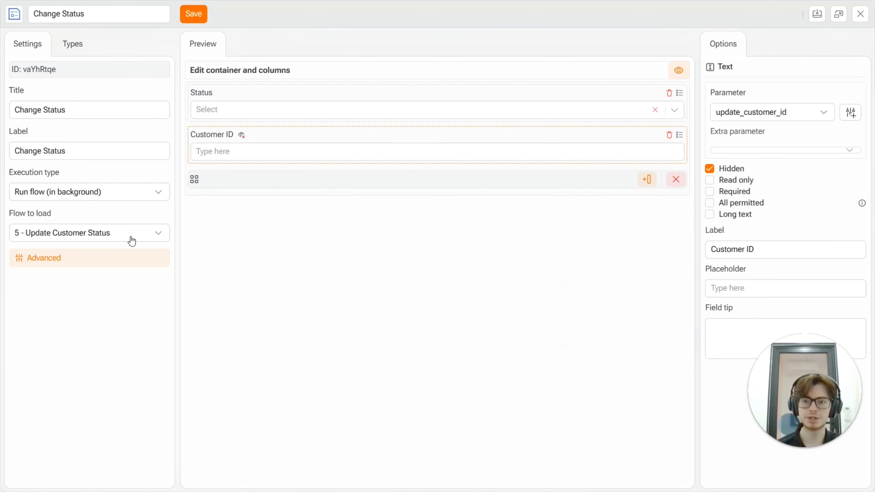
{"action": "left_click", "coordinate": [860, 14]}
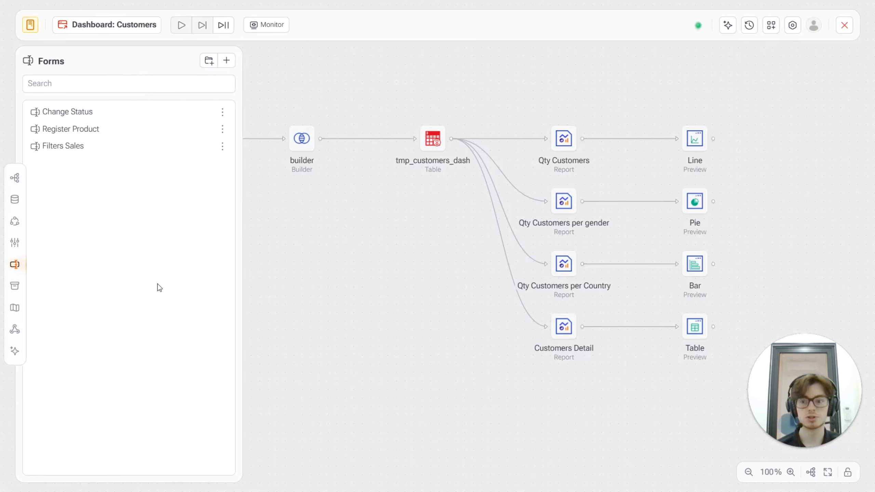
- Open the 5 - Update Customer Status flow and examine the column and parameter settings of its Atualização update task
{"action": "left_click", "coordinate": [14, 178]}
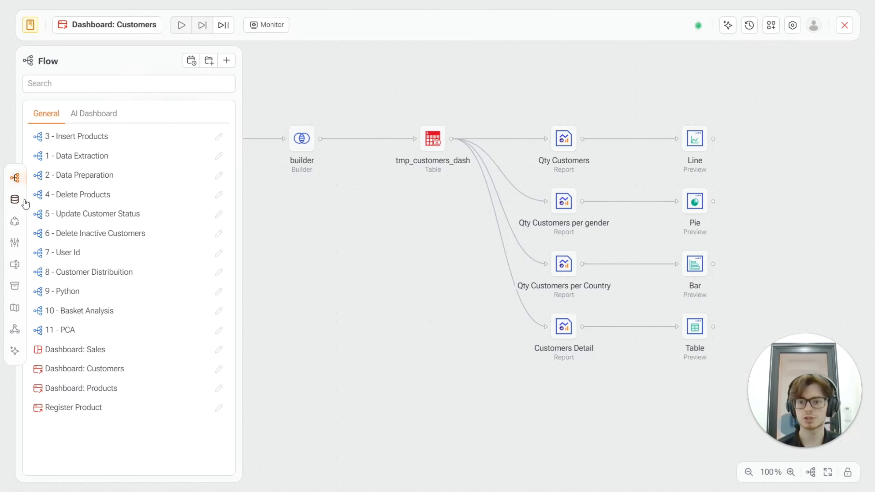
{"action": "left_click", "coordinate": [73, 215]}
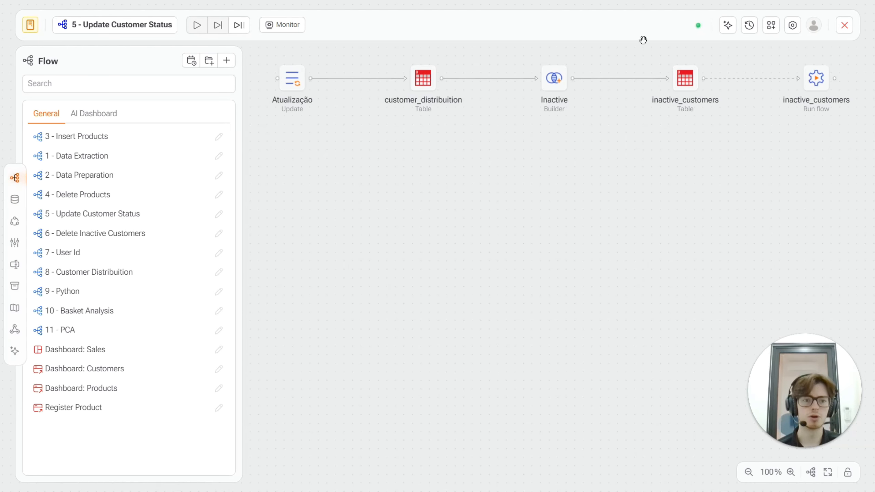
{"action": "mouse_move", "coordinate": [303, 82]}
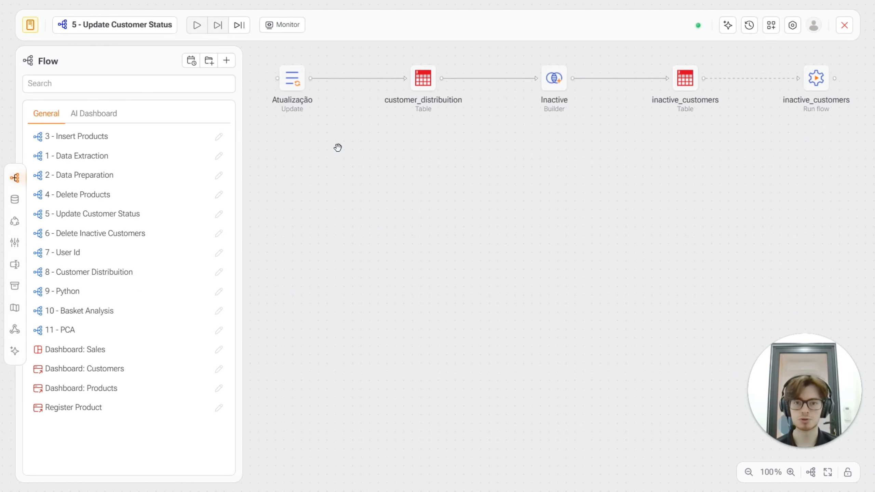
{"action": "double_click", "coordinate": [291, 78]}
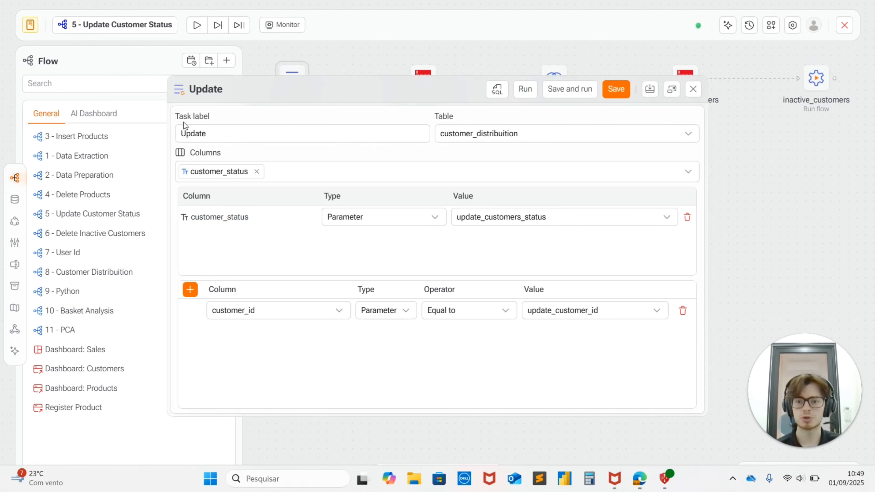
{"action": "left_click_drag", "start_coordinate": [279, 90], "coordinate": [337, 89]}
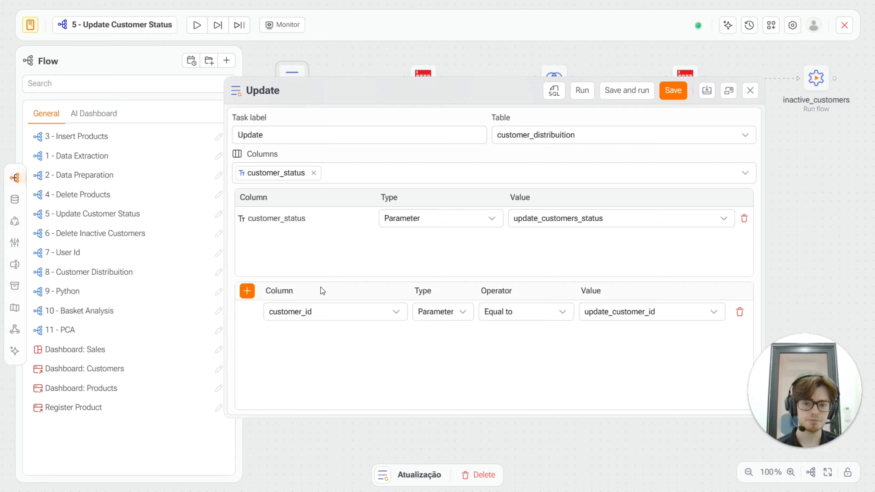
- View the type choices of the customer_id condition in the update task, and close the task without changes
{"action": "left_click", "coordinate": [458, 318]}
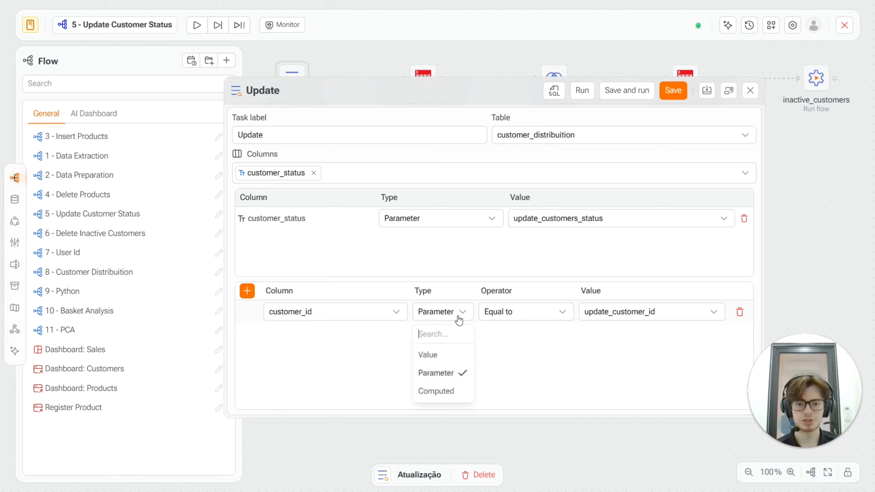
{"action": "left_click", "coordinate": [658, 386]}
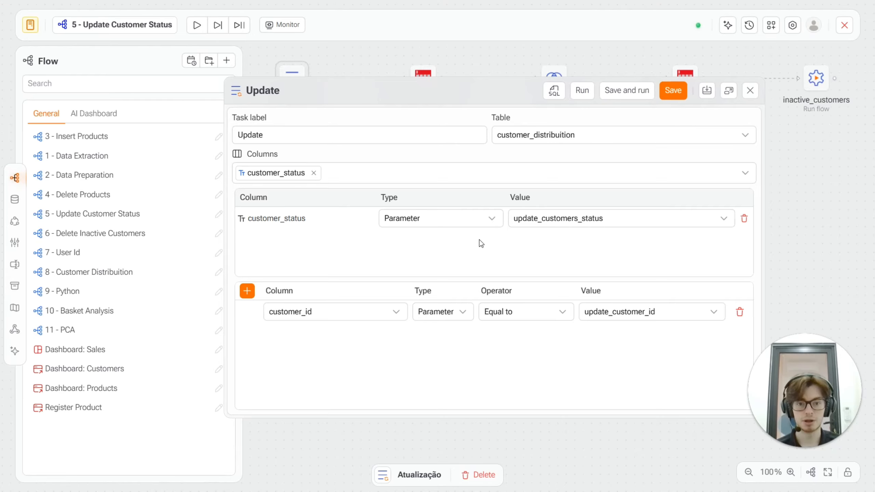
{"action": "left_click", "coordinate": [756, 91]}
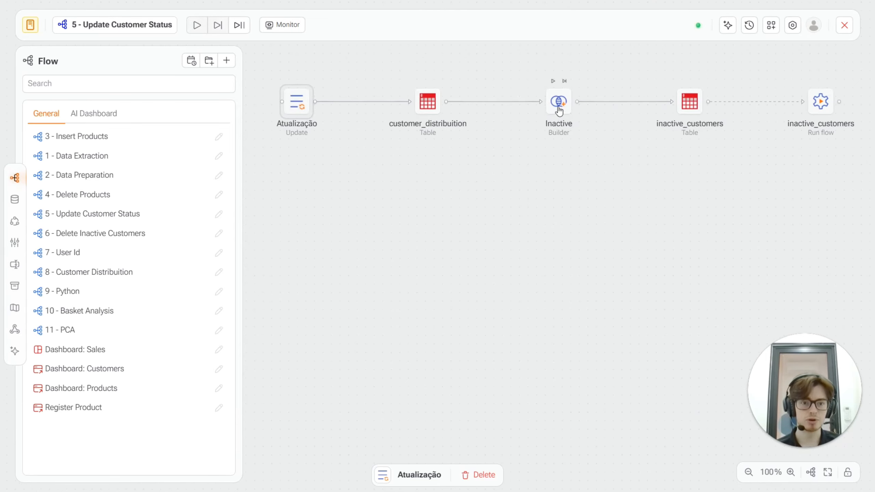
- Inspect the settings of the Inactive builder and the inactive_customers run-flow task, closing both without changes
{"action": "double_click", "coordinate": [559, 111]}
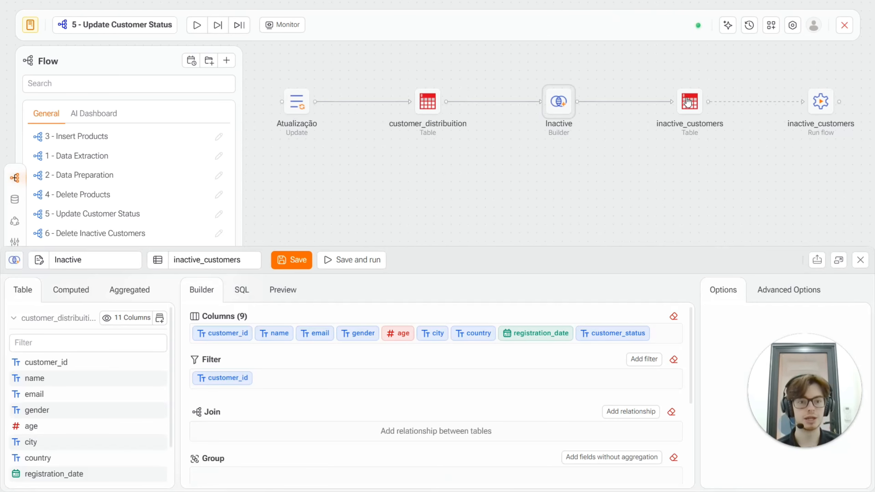
{"action": "left_click", "coordinate": [860, 259]}
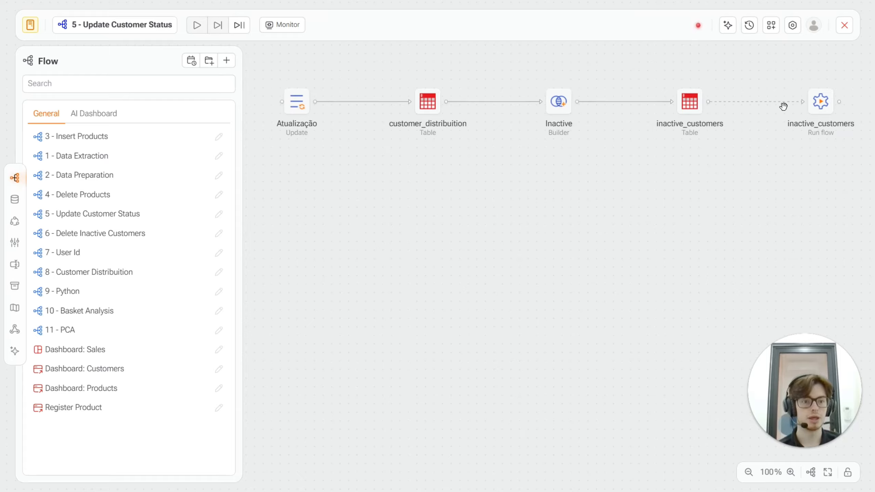
{"action": "double_click", "coordinate": [819, 101]}
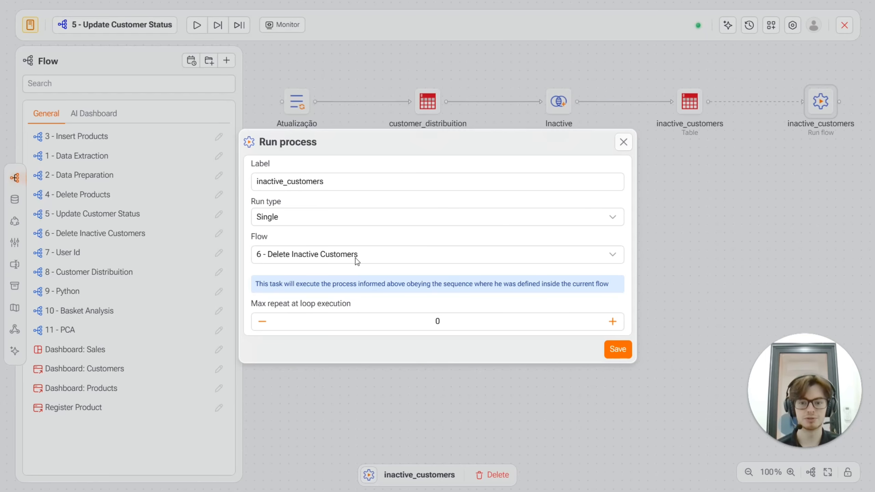
{"action": "left_click", "coordinate": [624, 143]}
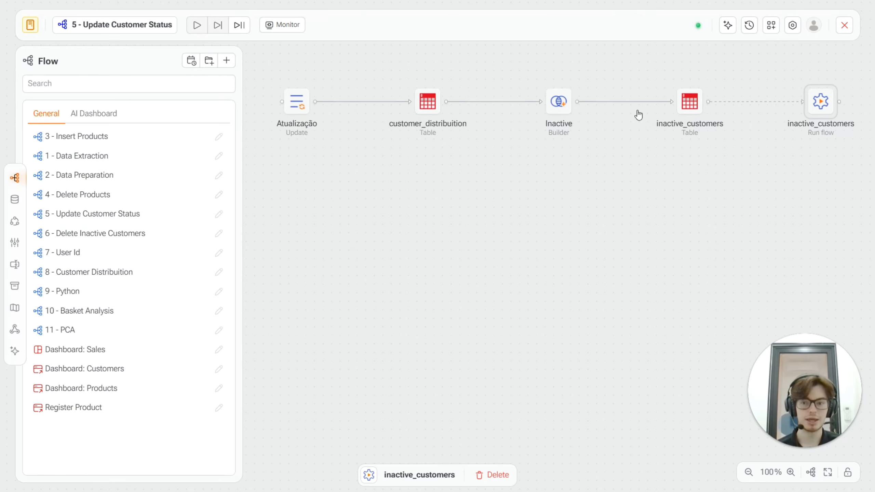
- Open the 6 - Delete Inactive Customers flow and view the type choices of the customer_id filter in its Excluir delete task
{"action": "left_click", "coordinate": [110, 242]}
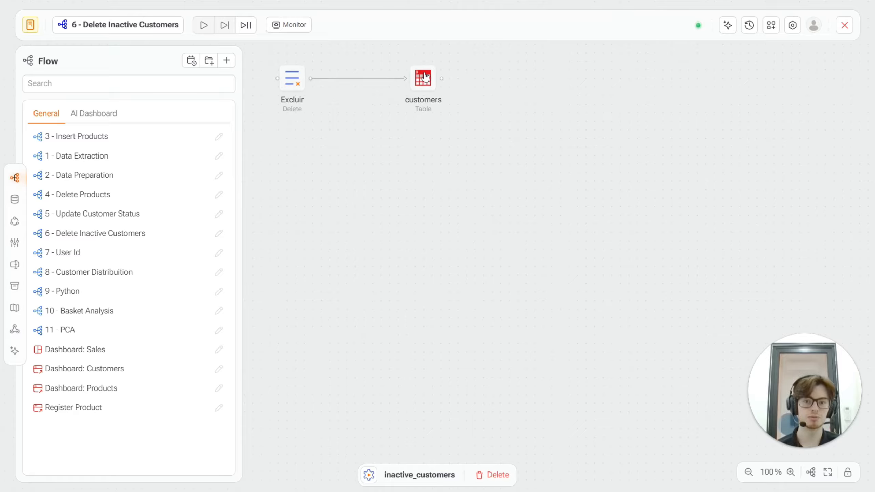
{"action": "double_click", "coordinate": [292, 87]}
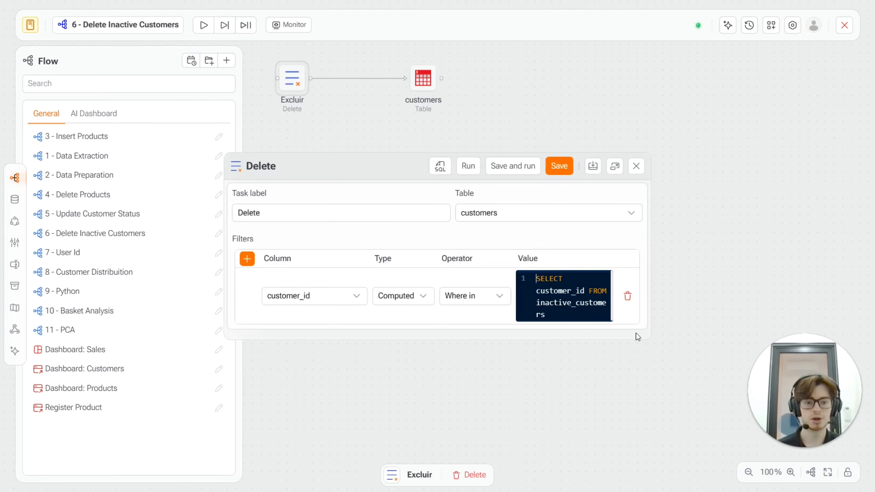
{"action": "left_click_drag", "start_coordinate": [651, 342], "coordinate": [774, 352]}
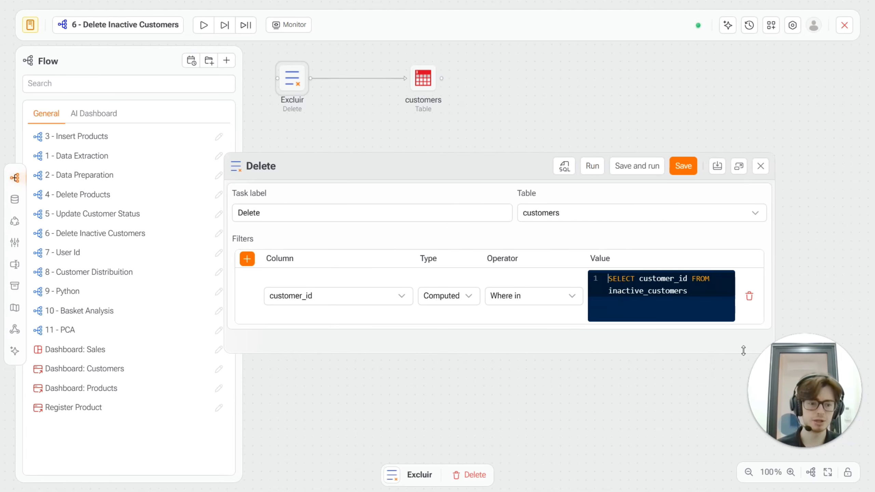
{"action": "left_click", "coordinate": [457, 297]}
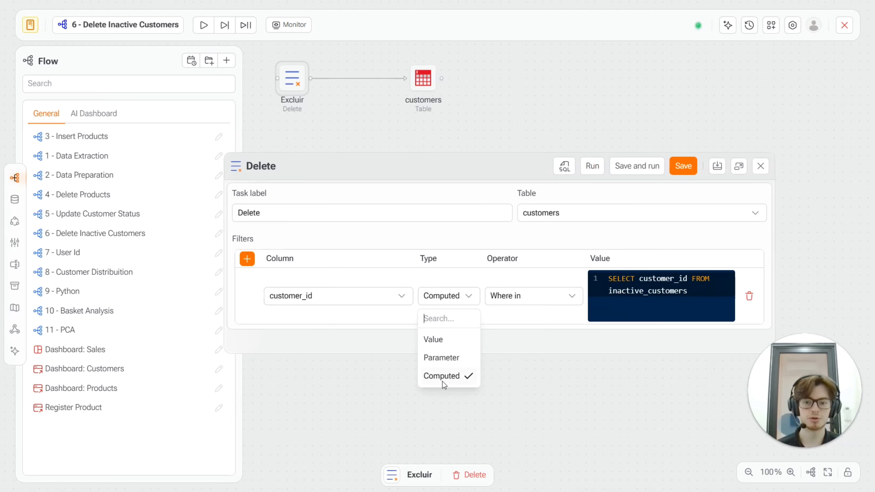
{"action": "left_click", "coordinate": [336, 320]}
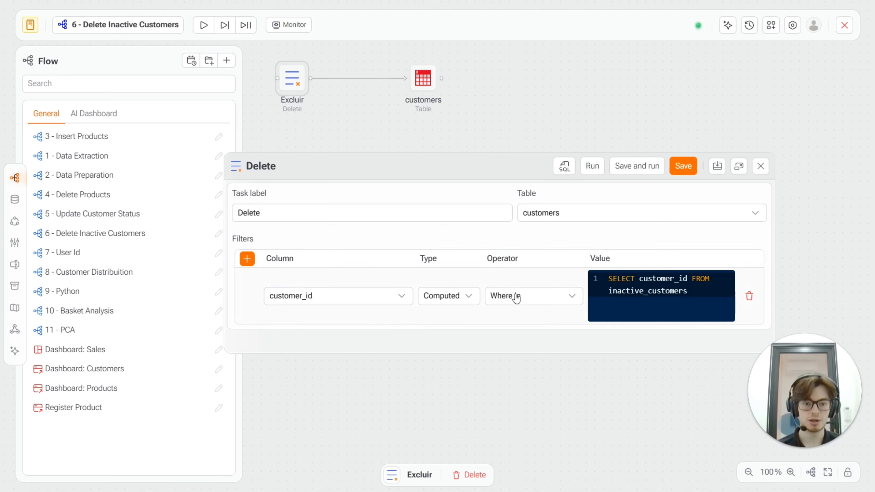
- Examine the subquery used as the customer_id filter's value, and close the delete task without changes
{"action": "left_click_drag", "start_coordinate": [609, 279], "coordinate": [691, 292]}
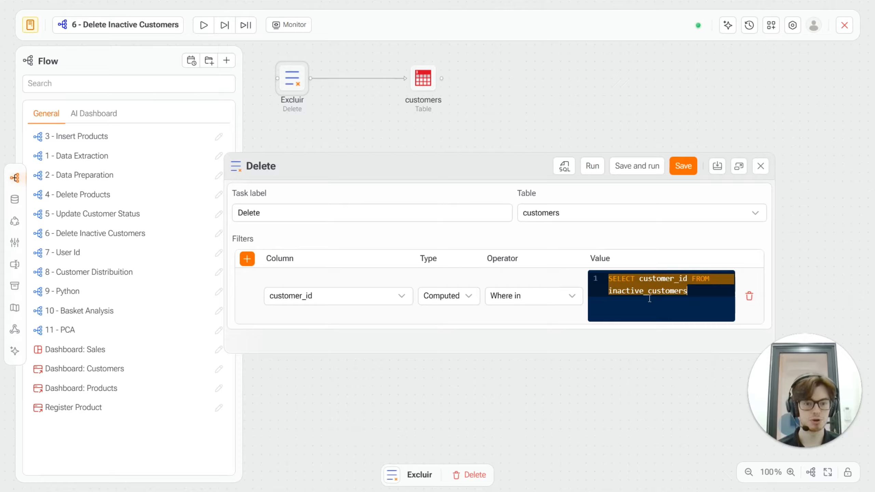
{"action": "left_click", "coordinate": [699, 290]}
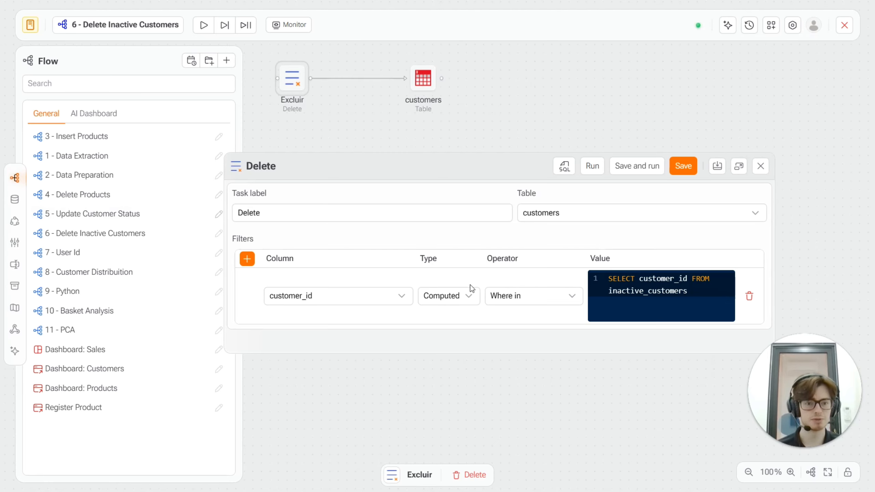
{"action": "key", "text": "Escape"}
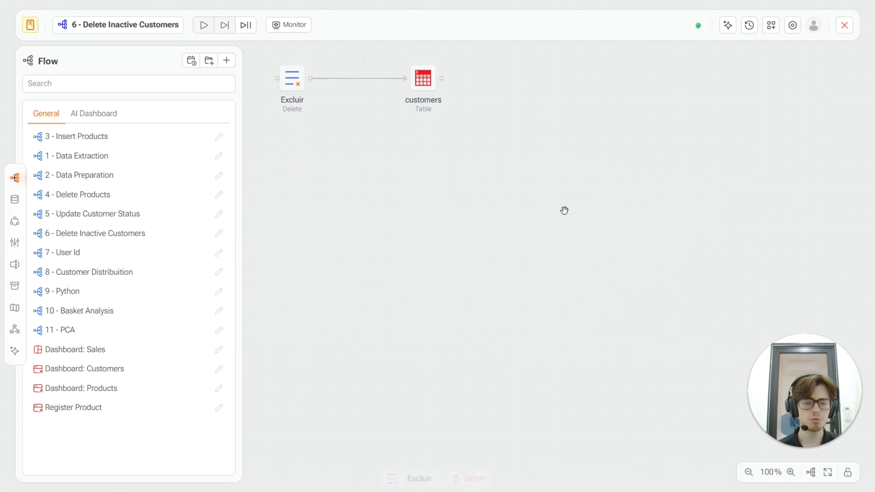